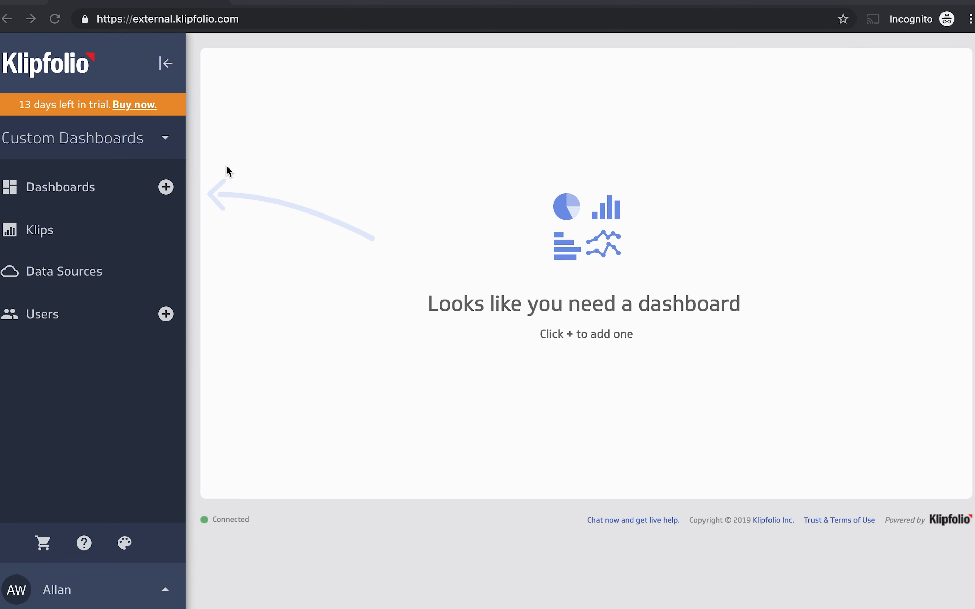
# Switch from Custom Dashboards to Metric Monitoring (Beta) and open the Metric Hub for adding a metric.
pyautogui.click(155, 137)
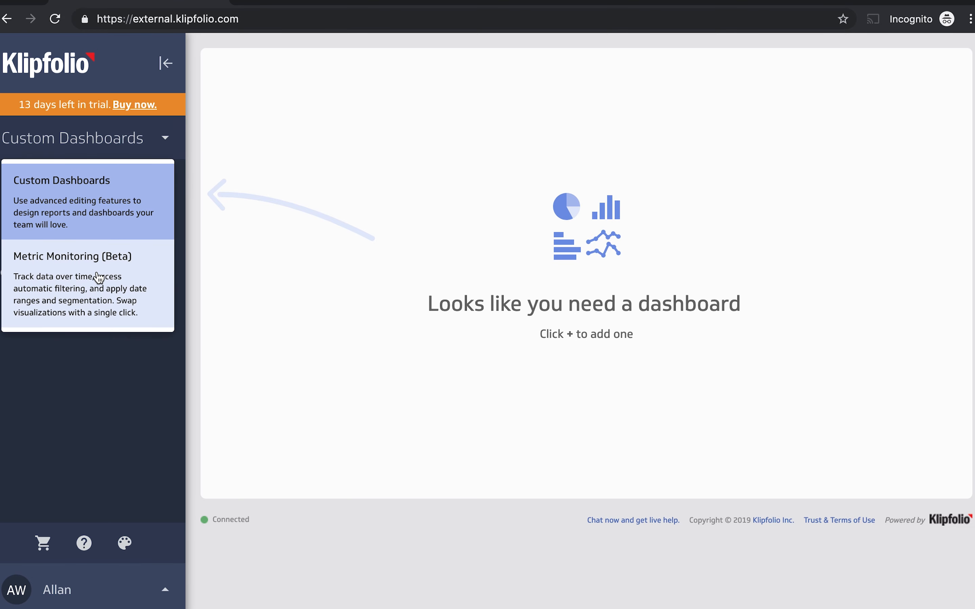
pyautogui.click(106, 297)
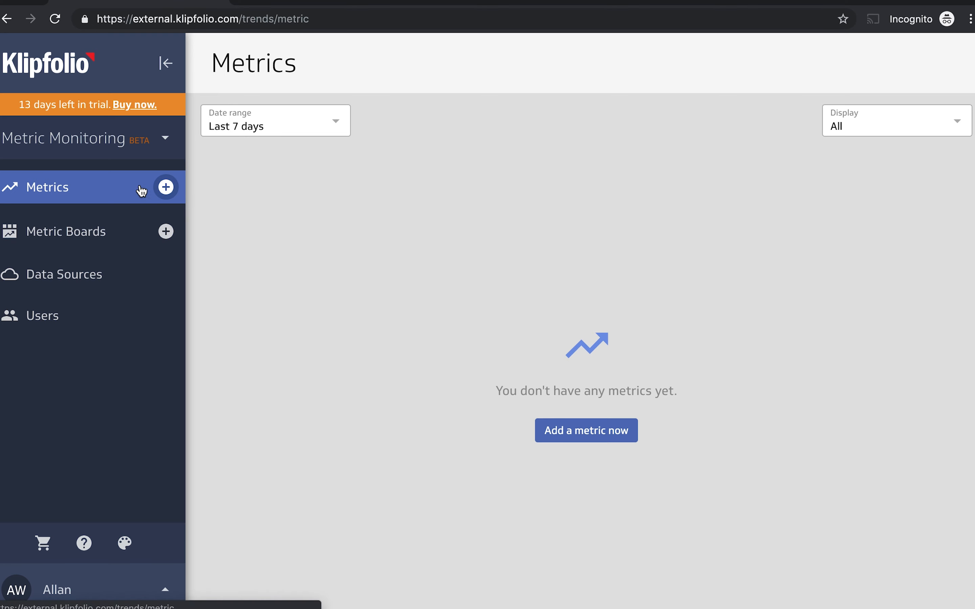
pyautogui.click(174, 191)
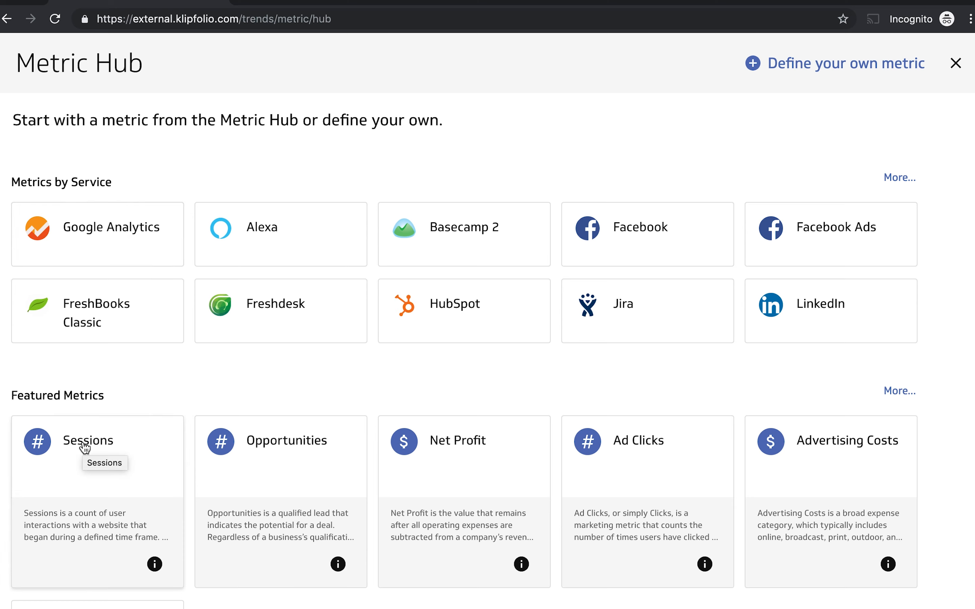
# Choose the Sessions metric from the Google Analytics service and accept the already connected Google account.
pyautogui.click(113, 249)
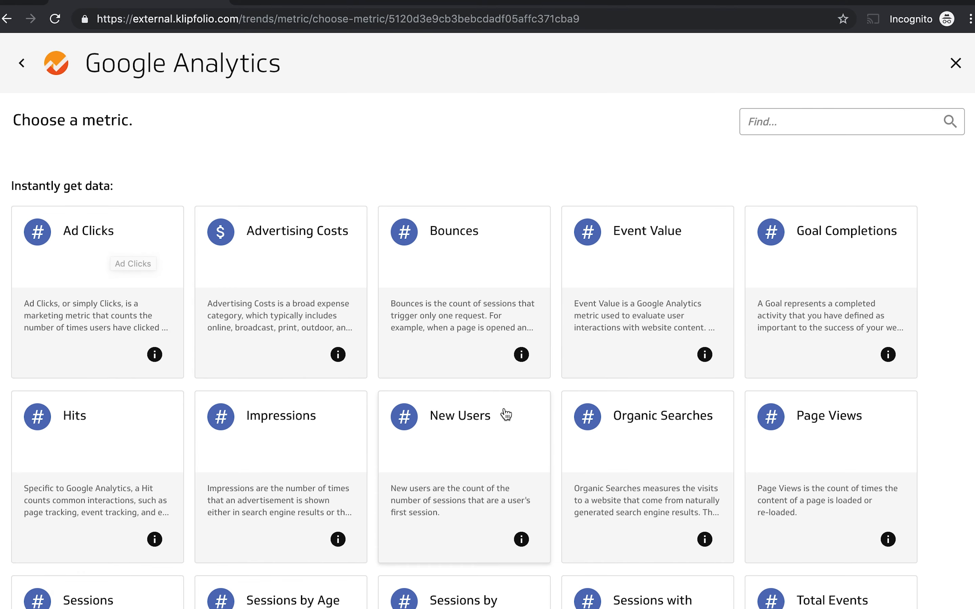
pyautogui.scroll(-2, 505, 414)
pyautogui.scroll(-3, 505, 415)
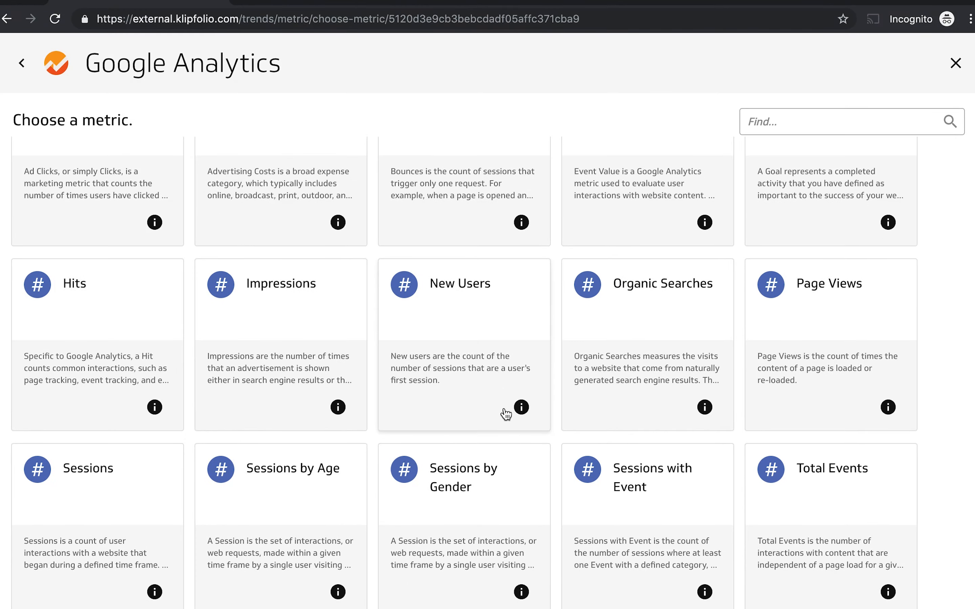
pyautogui.click(101, 542)
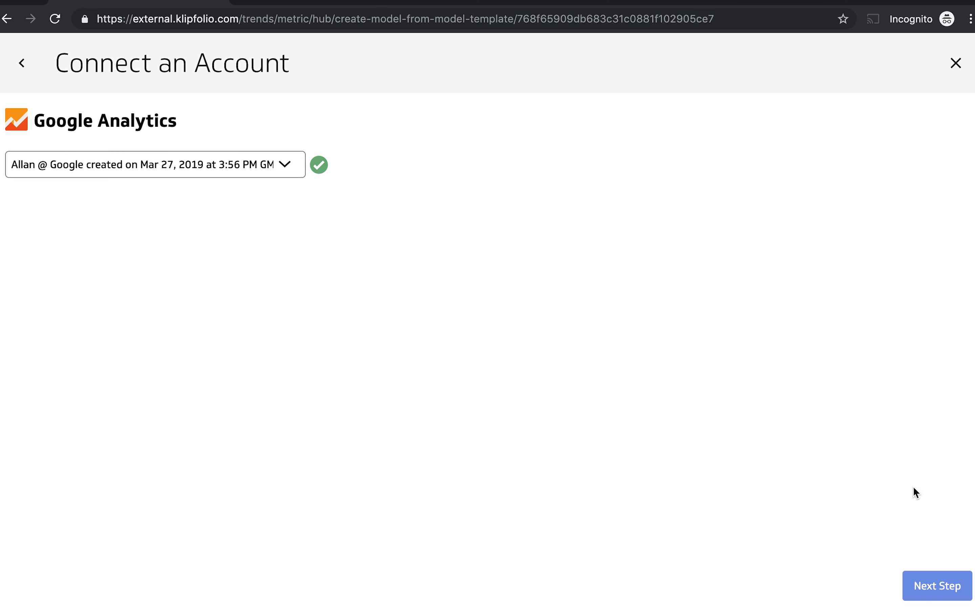
pyautogui.click(924, 584)
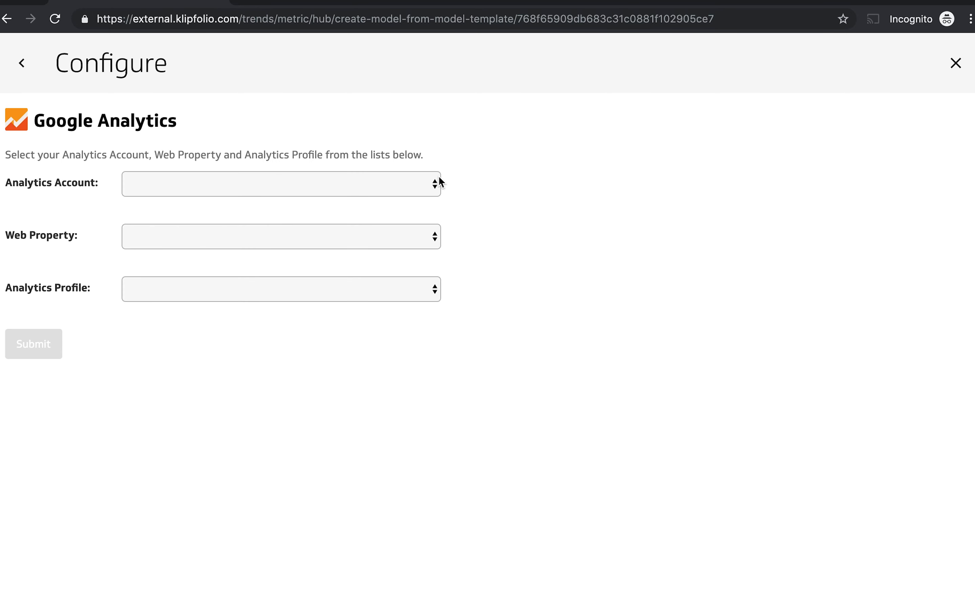
pyautogui.click(441, 182)
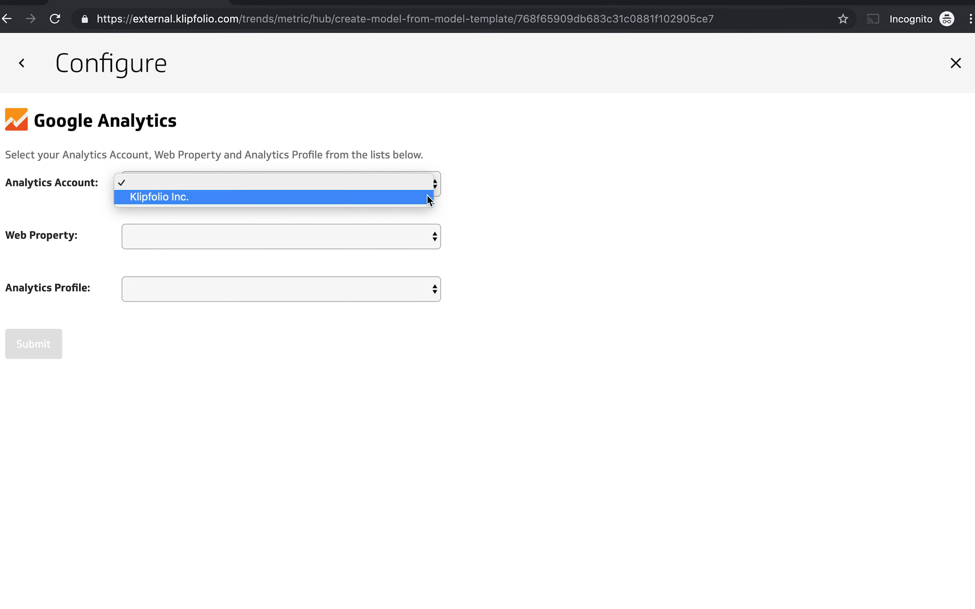
pyautogui.click(428, 197)
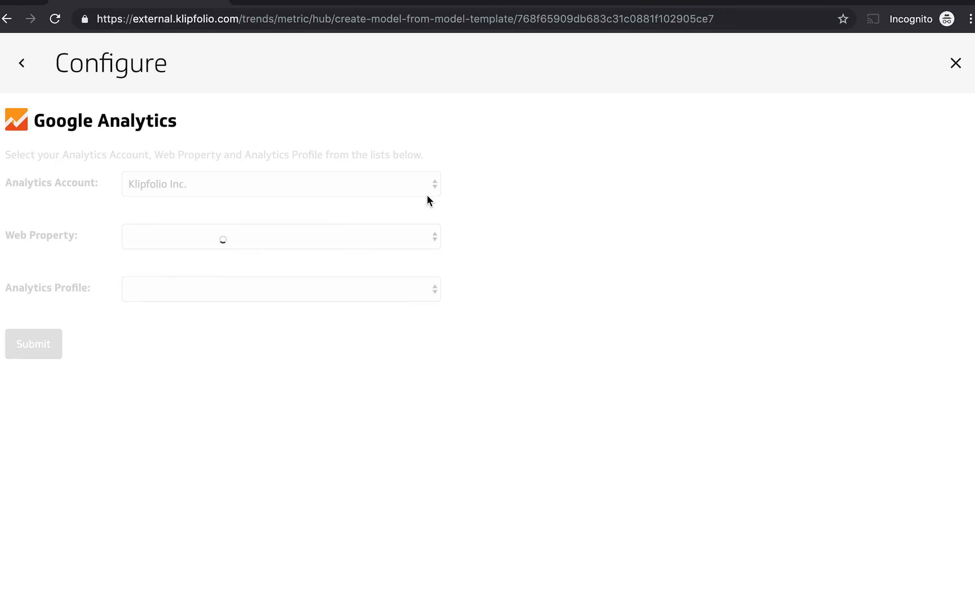
pyautogui.click(412, 237)
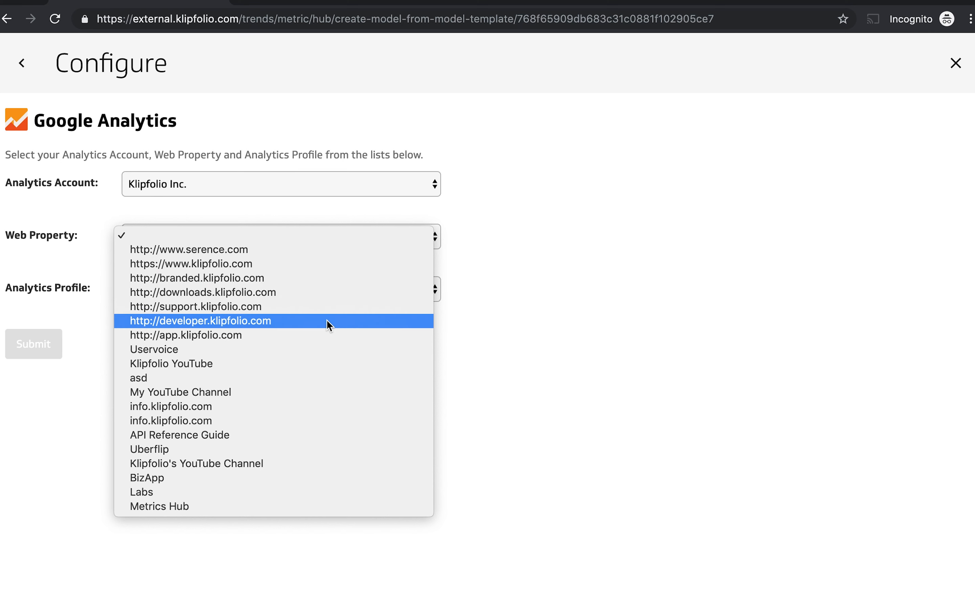
pyautogui.click(248, 307)
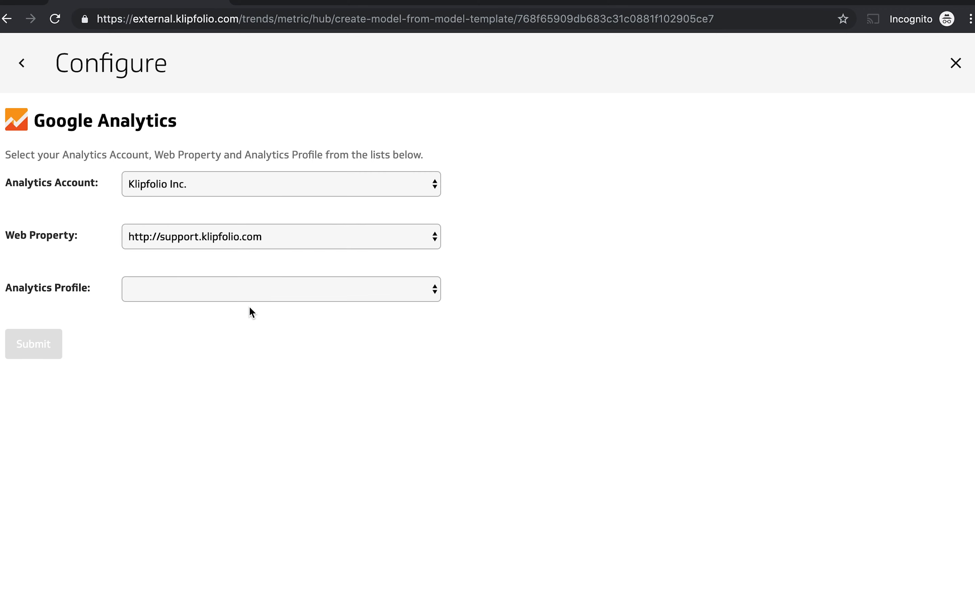
pyautogui.click(282, 294)
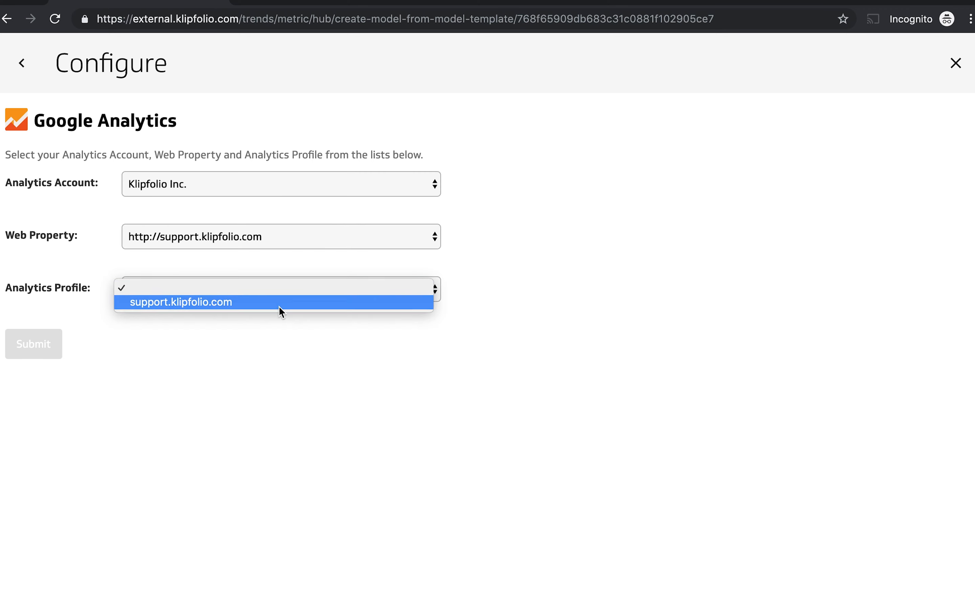
pyautogui.click(280, 307)
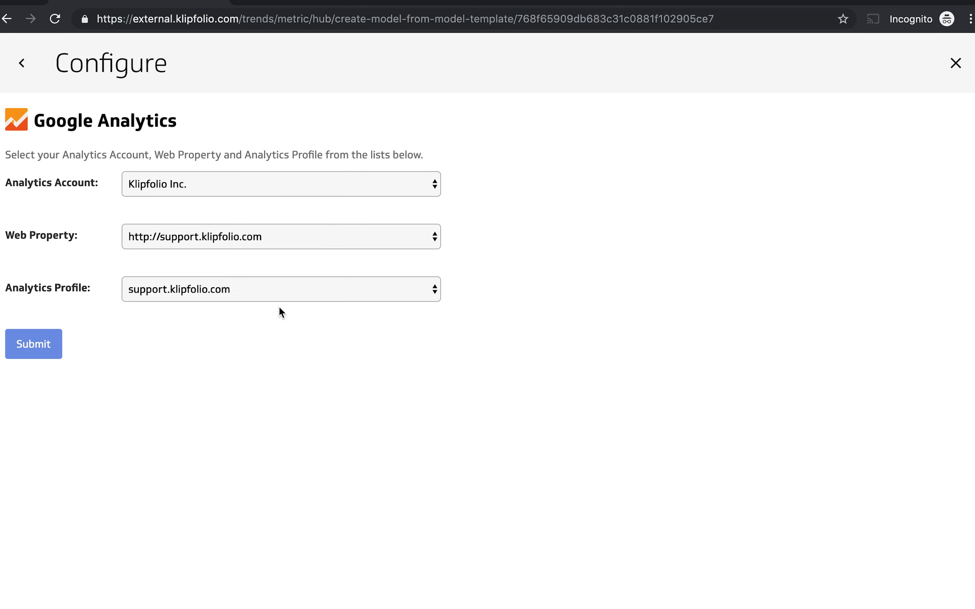
pyautogui.click(43, 346)
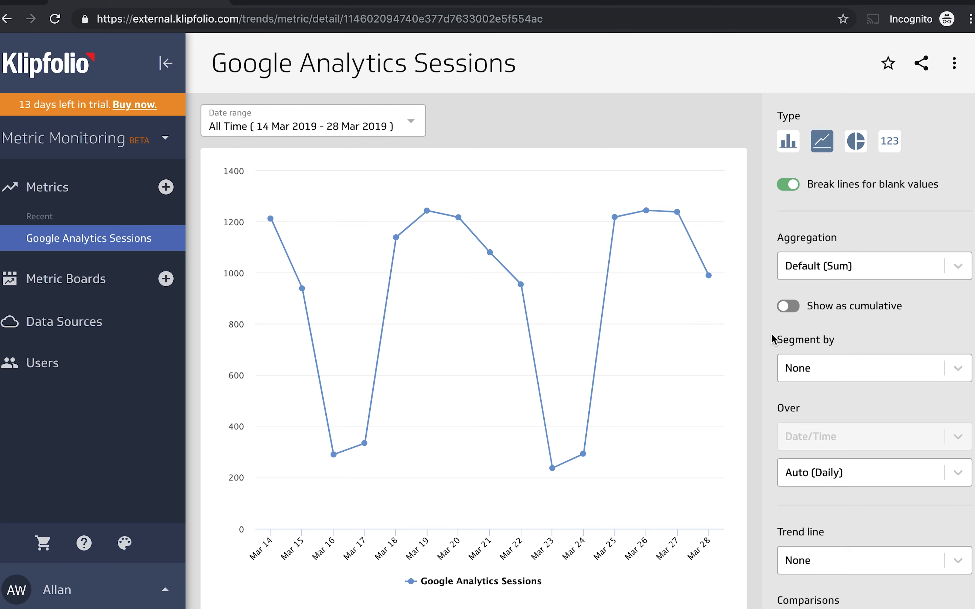
# Segment the Google Analytics Sessions chart by Channel Grouping.
pyautogui.scroll(-2, 773, 340)
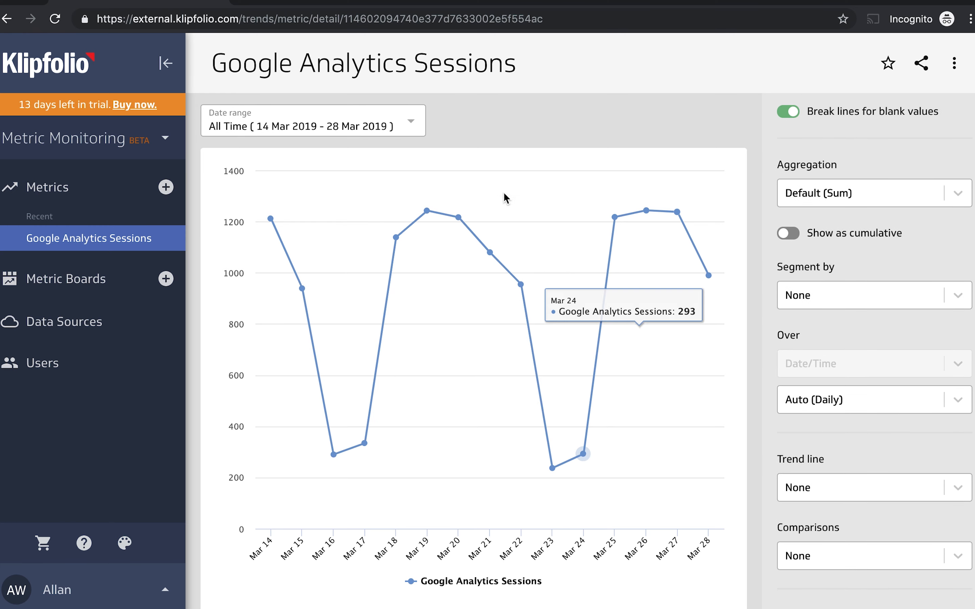
pyautogui.click(409, 130)
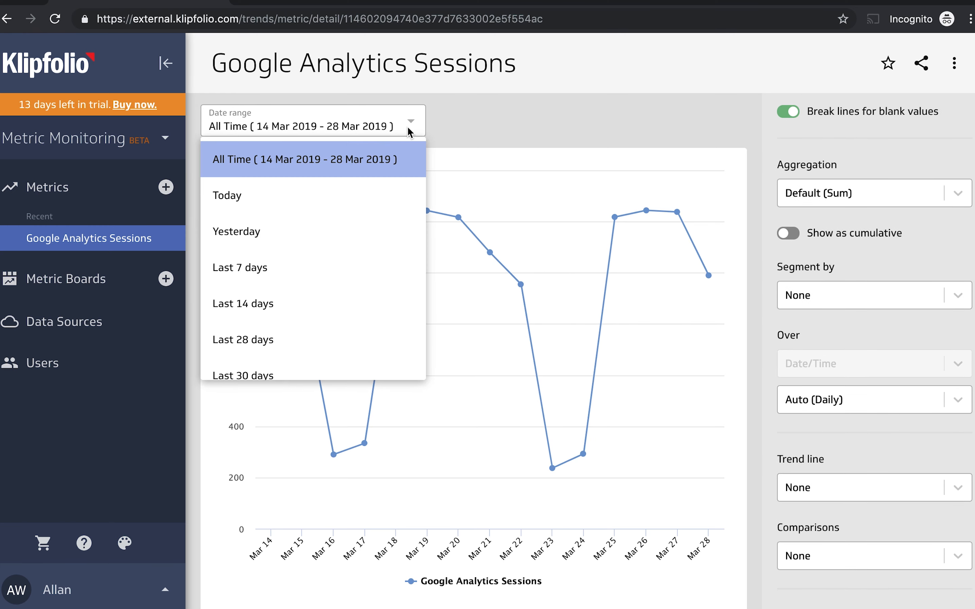
pyautogui.click(535, 121)
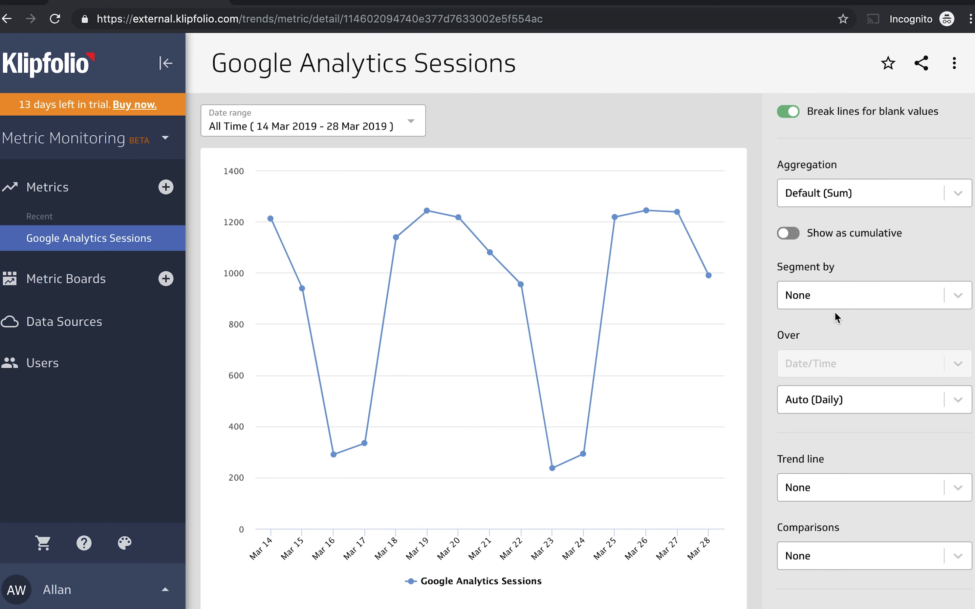
pyautogui.click(857, 301)
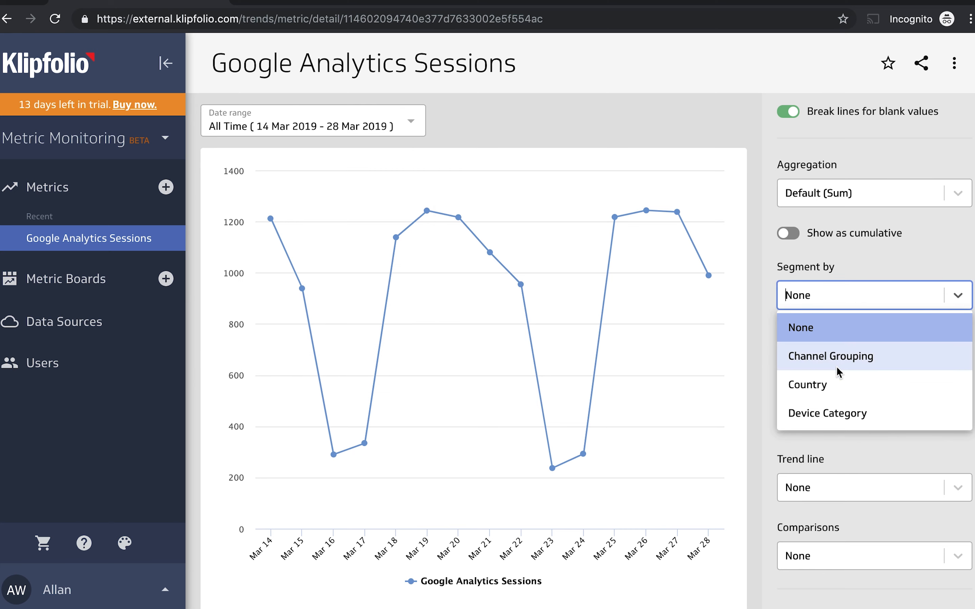
pyautogui.click(849, 357)
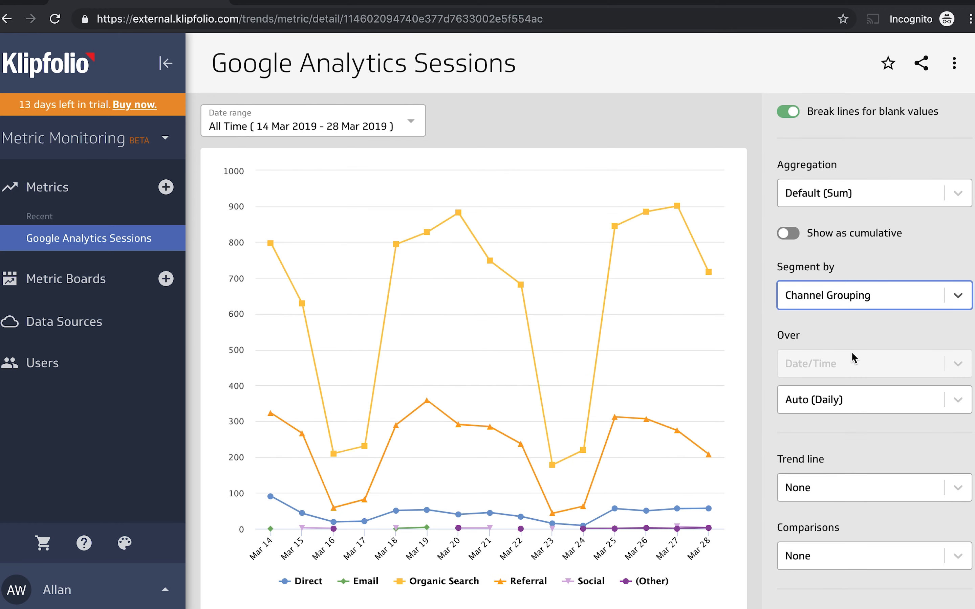
pyautogui.moveTo(702, 260)
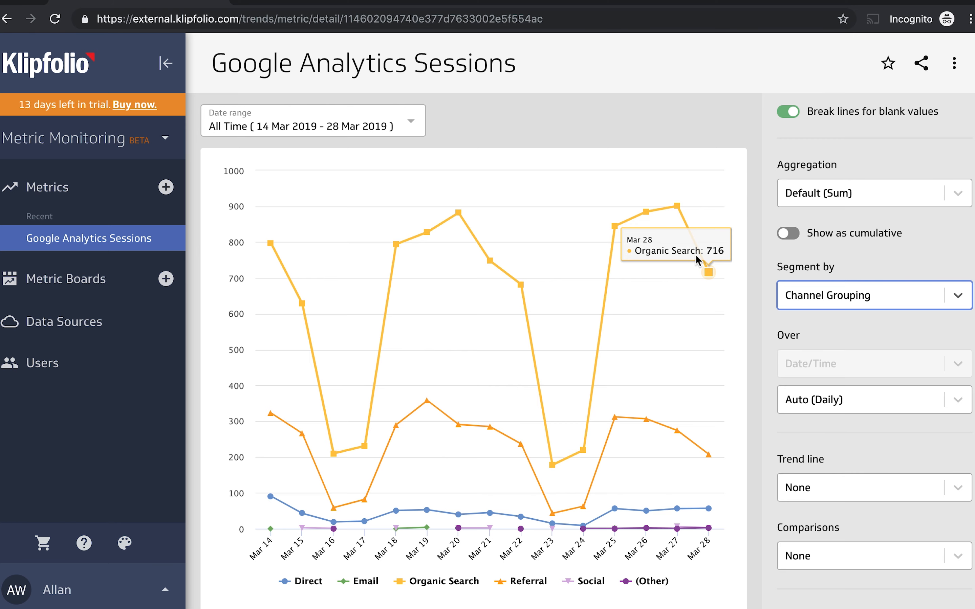
# Filter the sessions by country to include only United States.
pyautogui.scroll(-4, 892, 585)
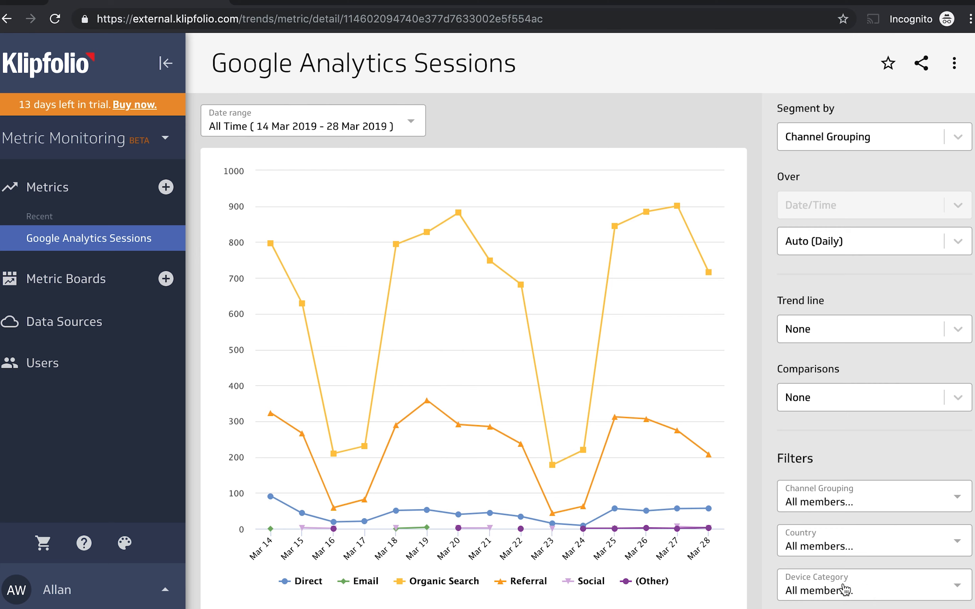
pyautogui.click(875, 550)
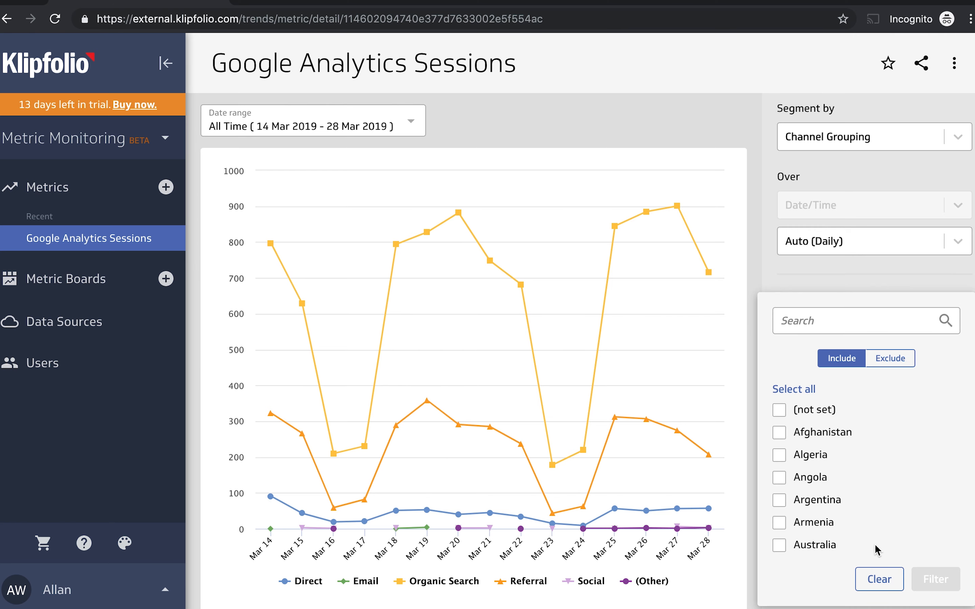
pyautogui.click(819, 326)
pyautogui.write('u')
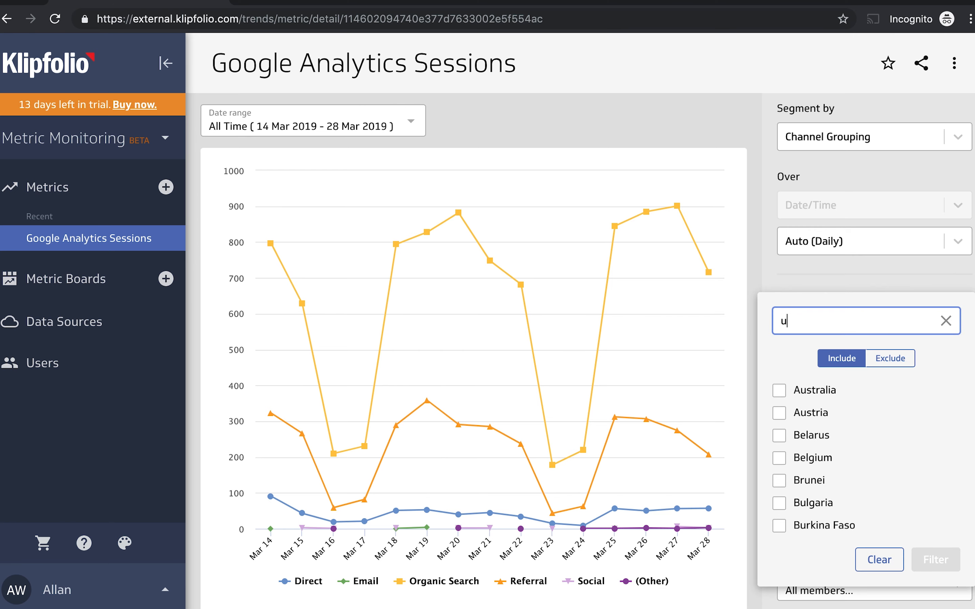
pyautogui.write('ni')
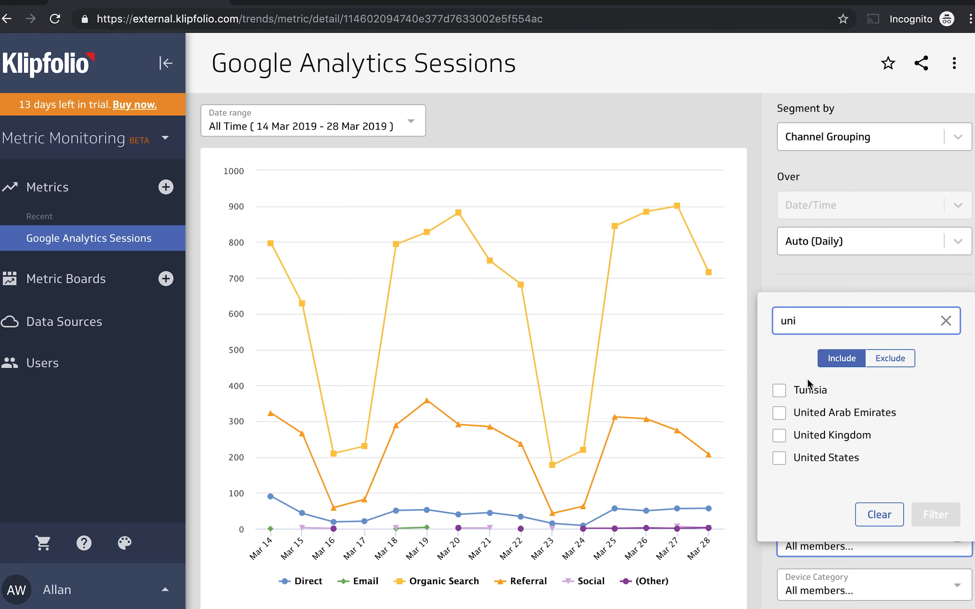
pyautogui.click(779, 458)
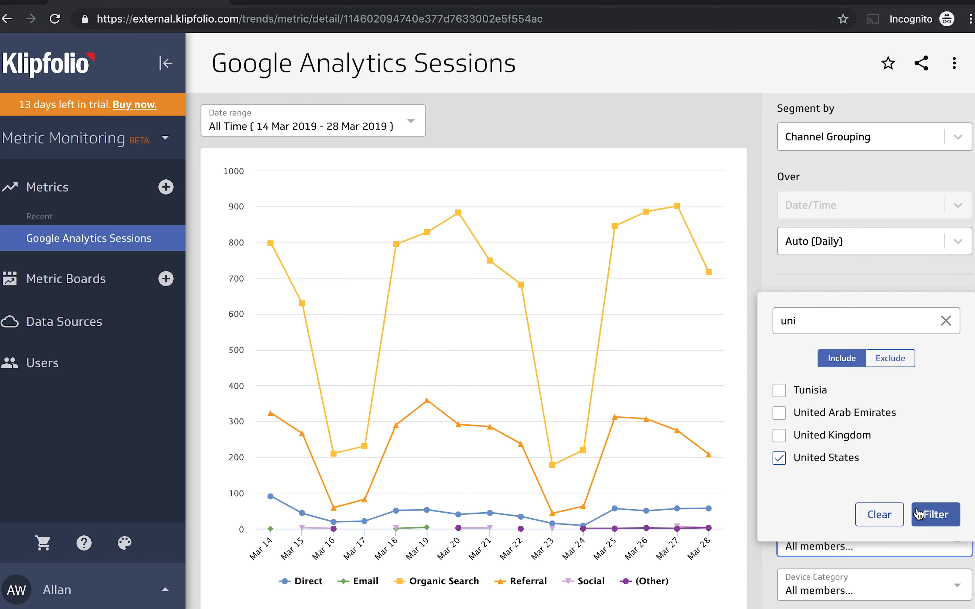
pyautogui.click(920, 514)
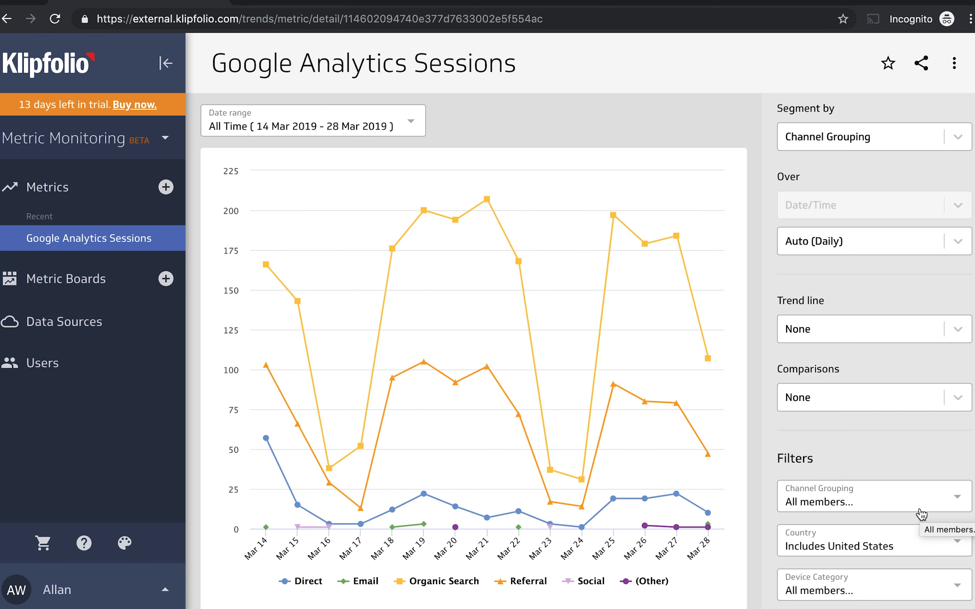
# Show the segmented sessions as a bar chart, and finally as a pie chart.
pyautogui.scroll(5, 899, 466)
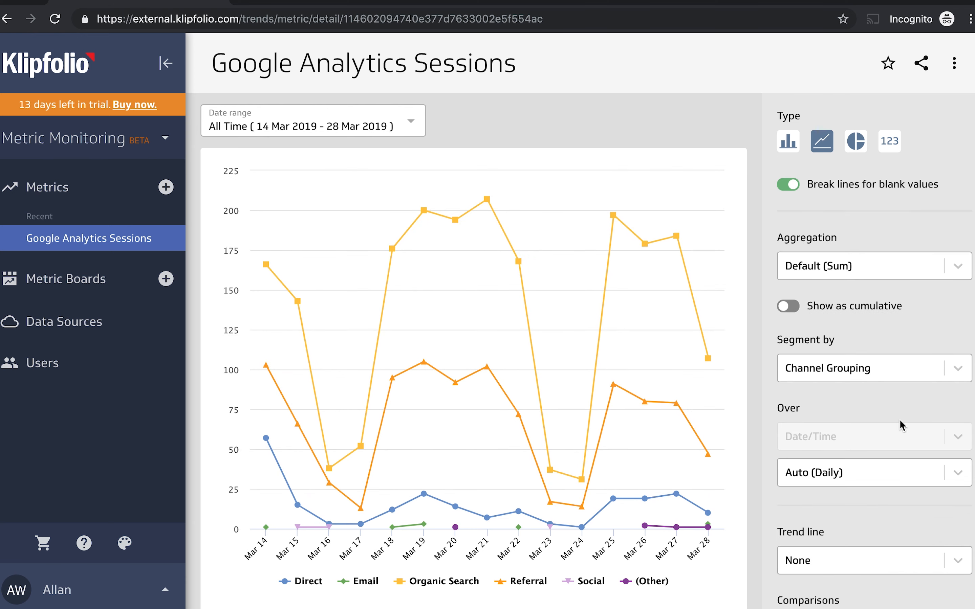
pyautogui.click(787, 142)
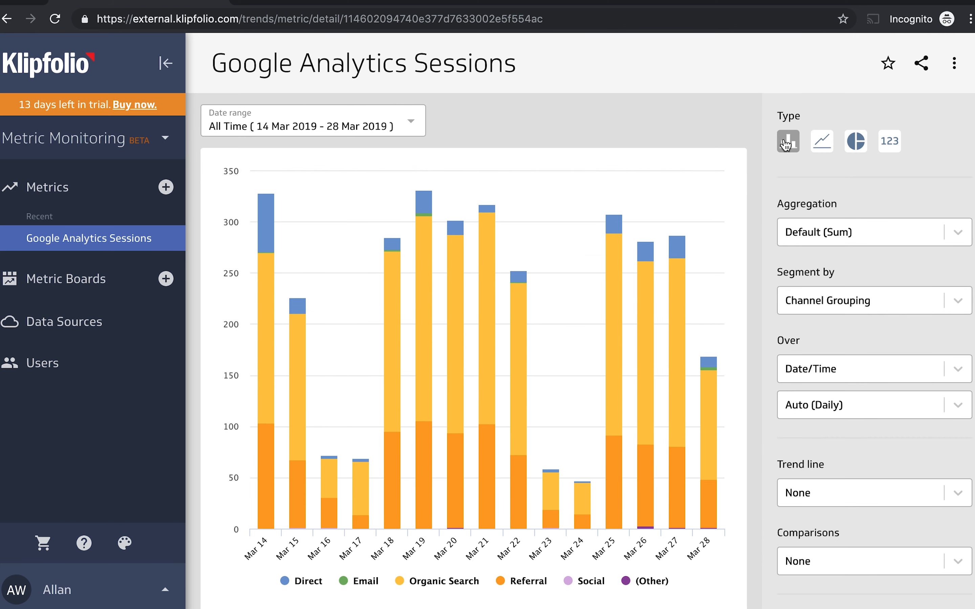
pyautogui.click(863, 151)
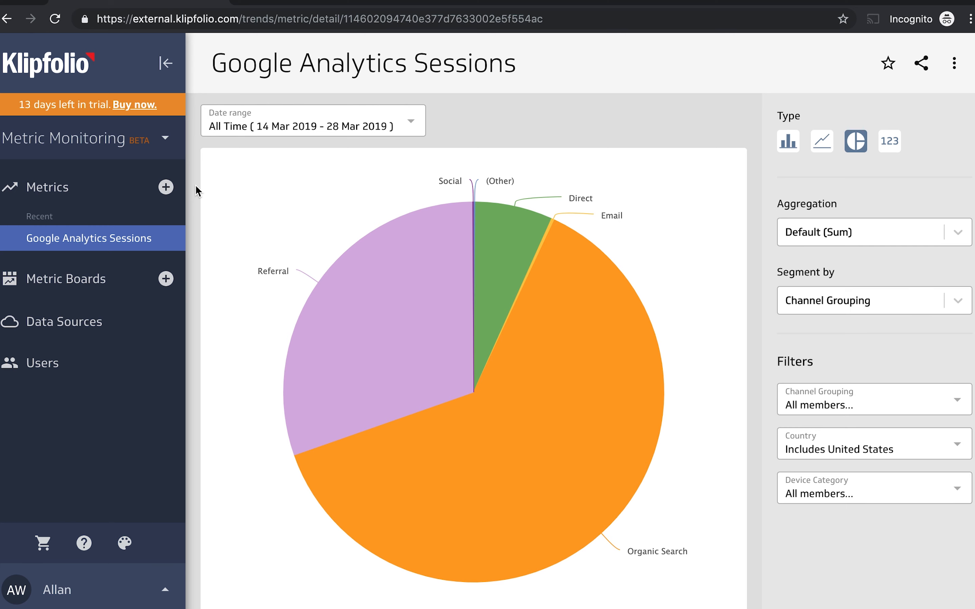
# Start defining a custom metric from the saved data source "Example: Live Sales Data" and proceed to choosing its metric value.
pyautogui.click(55, 187)
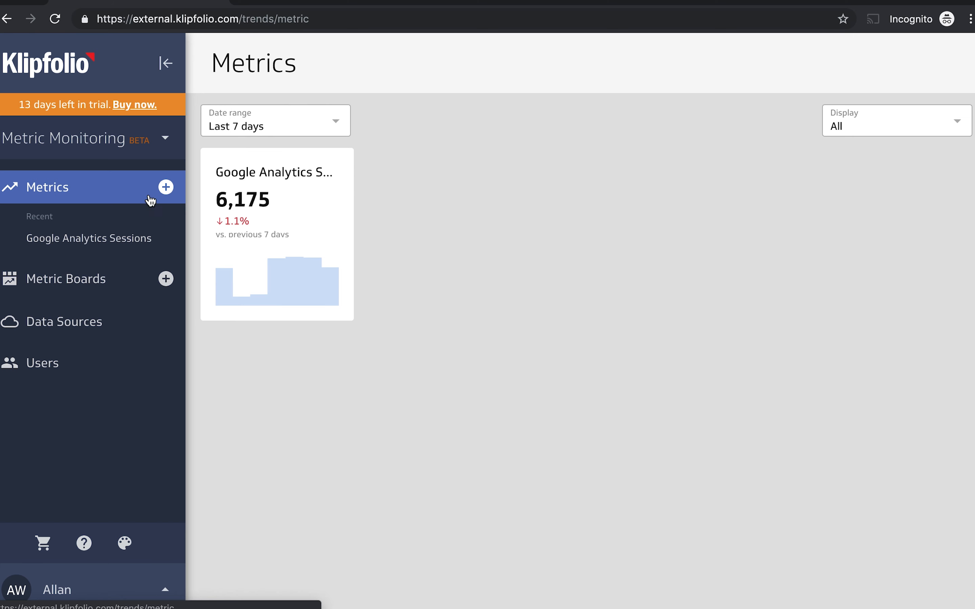
pyautogui.click(167, 187)
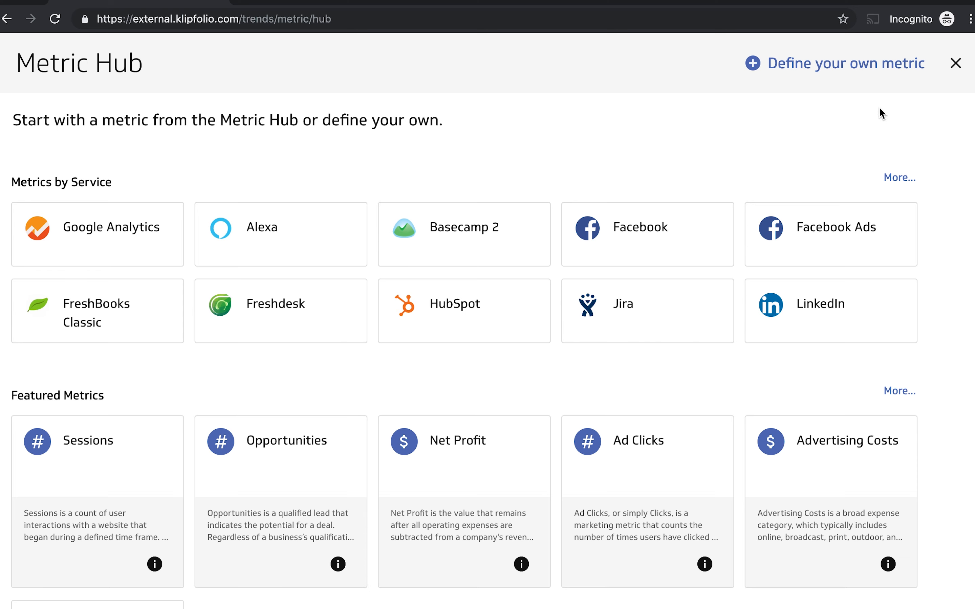
pyautogui.click(870, 69)
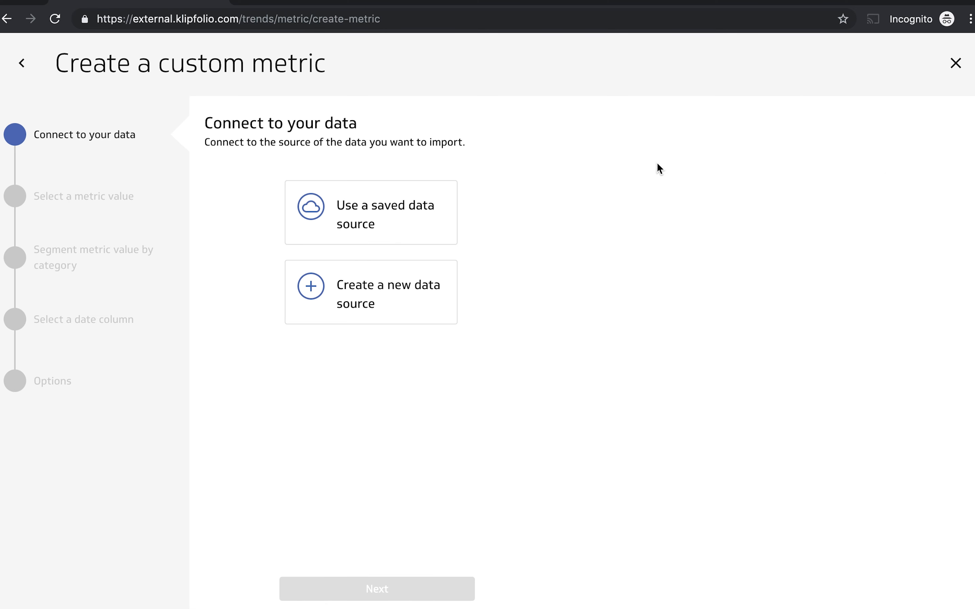
pyautogui.click(388, 209)
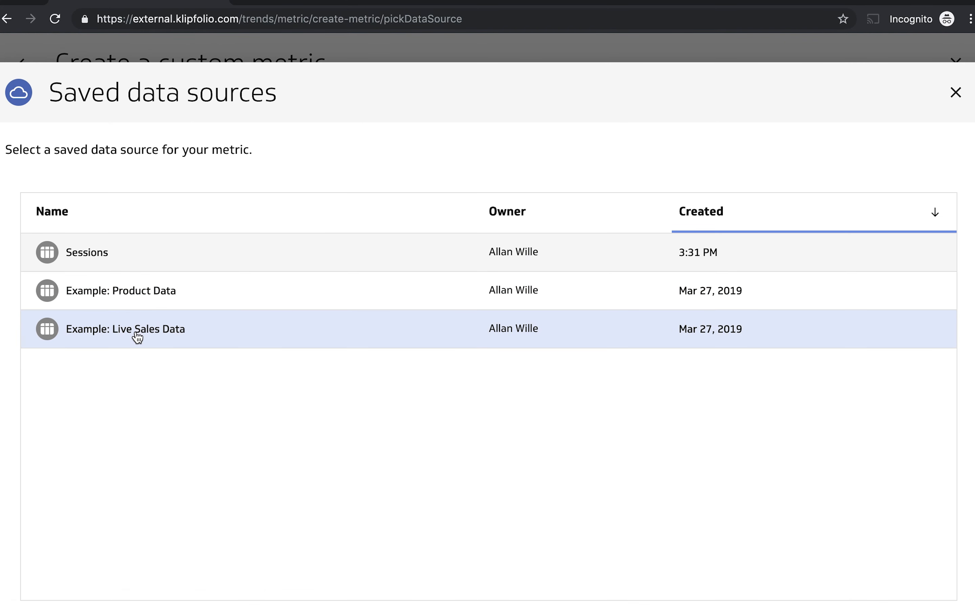
pyautogui.click(137, 337)
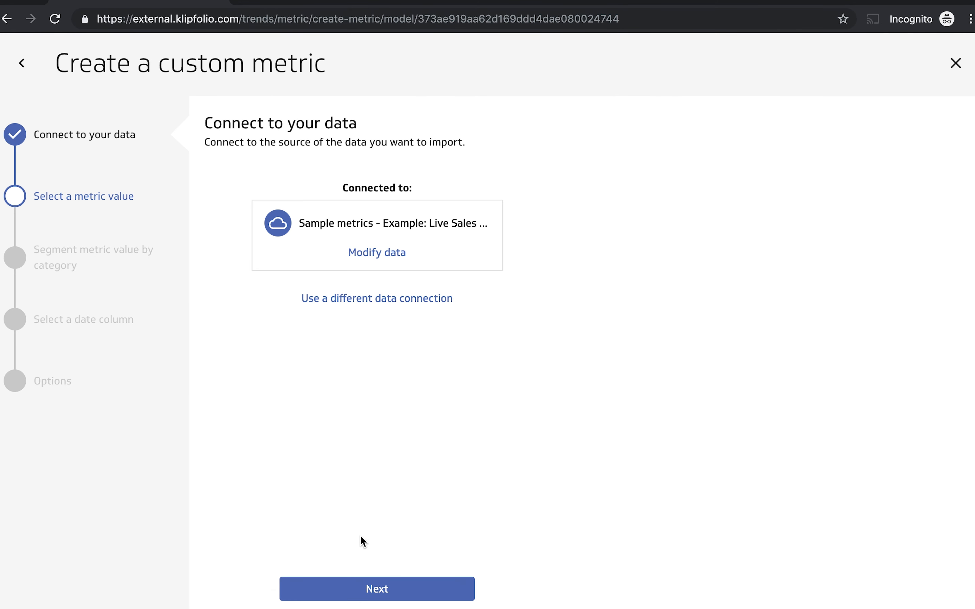
pyautogui.click(366, 589)
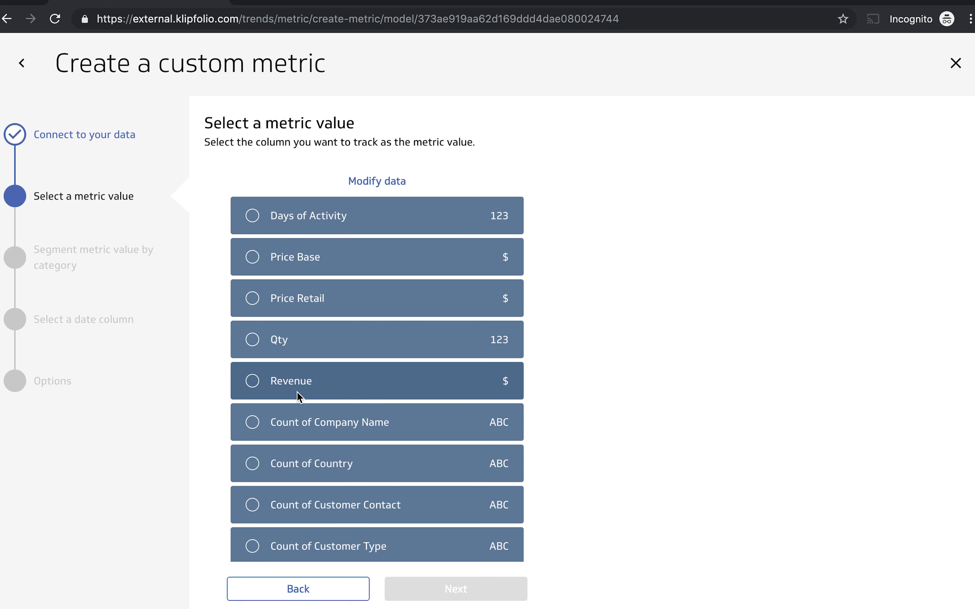
# Use the Revenue column as the metric value with Sum as default aggregation, and proceed to segmentation.
pyautogui.click(253, 381)
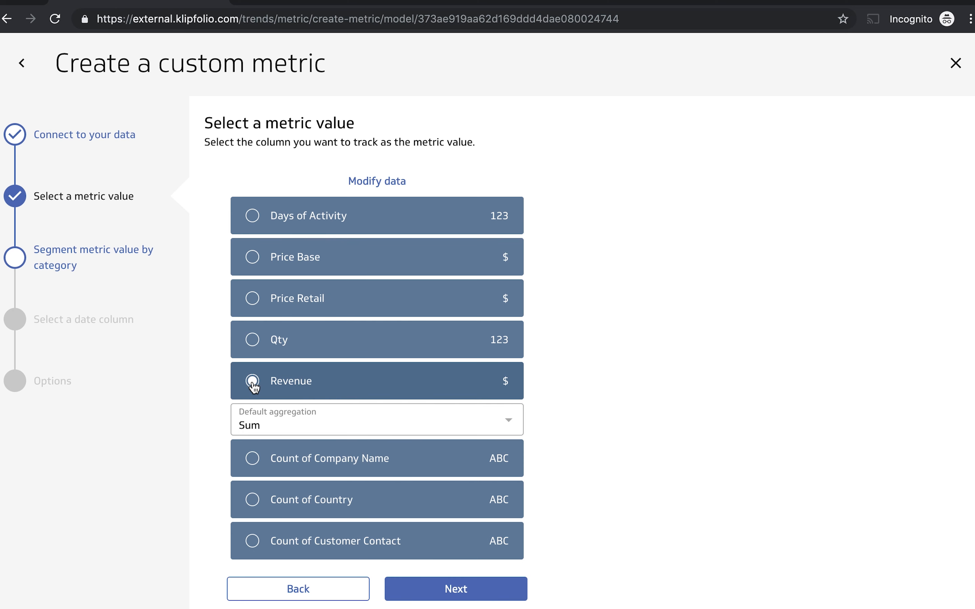
pyautogui.click(295, 421)
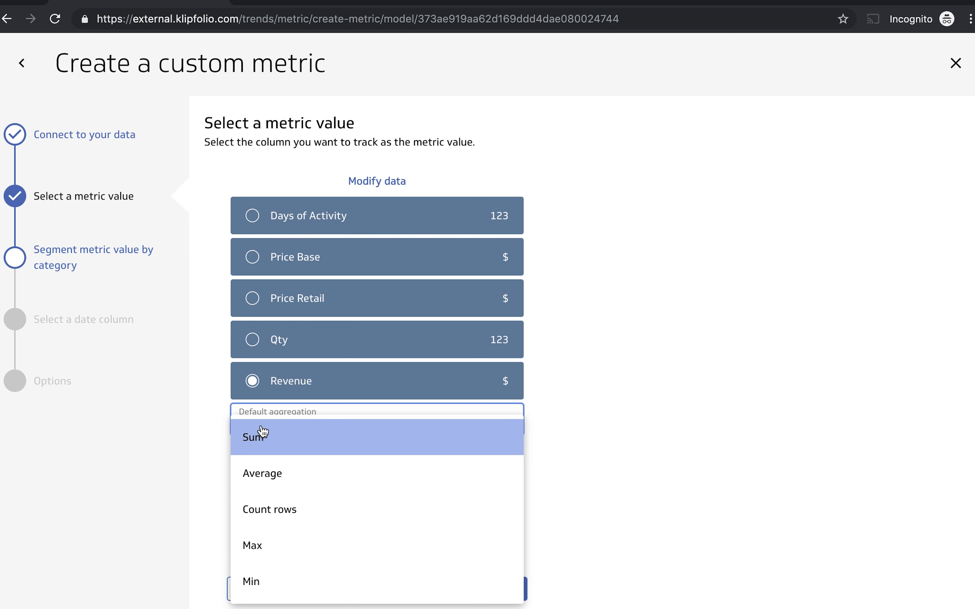
pyautogui.click(258, 438)
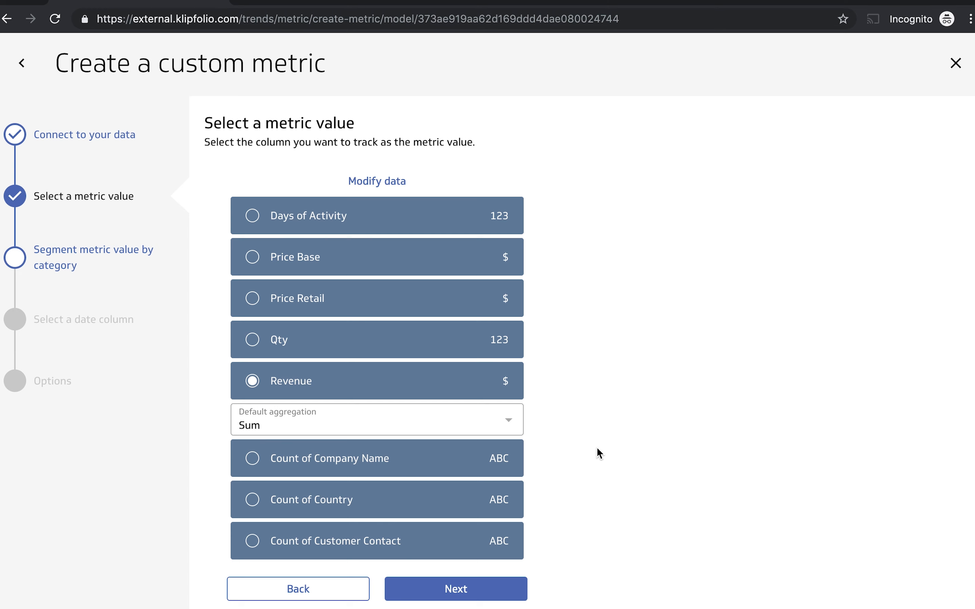
pyautogui.click(479, 589)
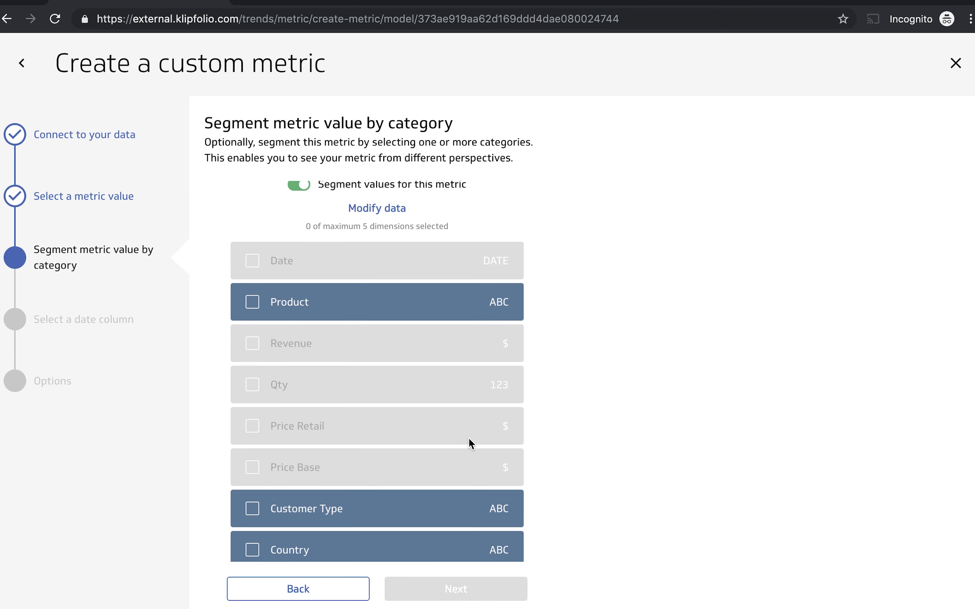
# Choose Sales Rep, Country and Product as the metric's segmentation categories and proceed to the date column.
pyautogui.scroll(-3, 468, 438)
pyautogui.scroll(-2, 469, 440)
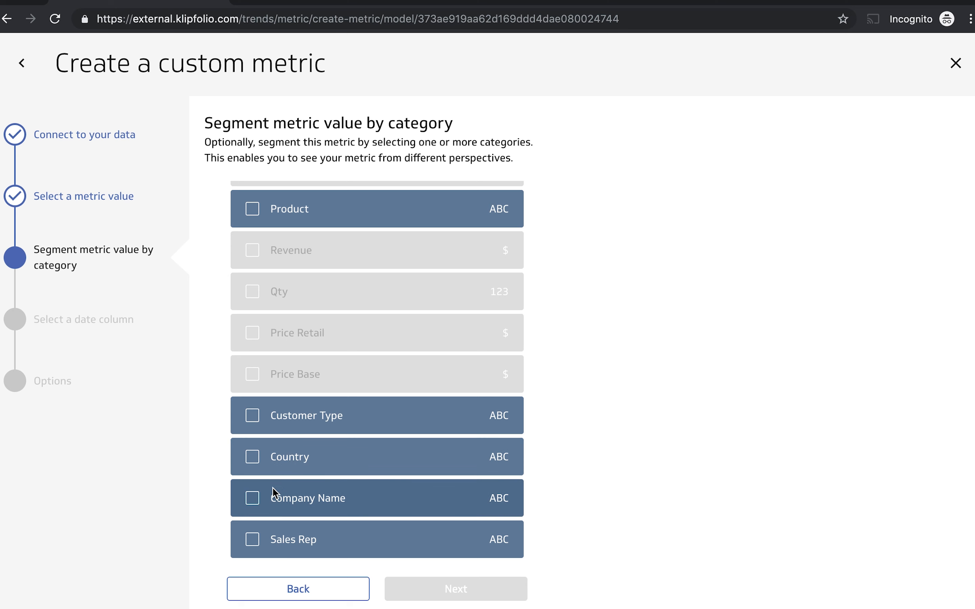
pyautogui.click(253, 535)
pyautogui.scroll(-2, 253, 542)
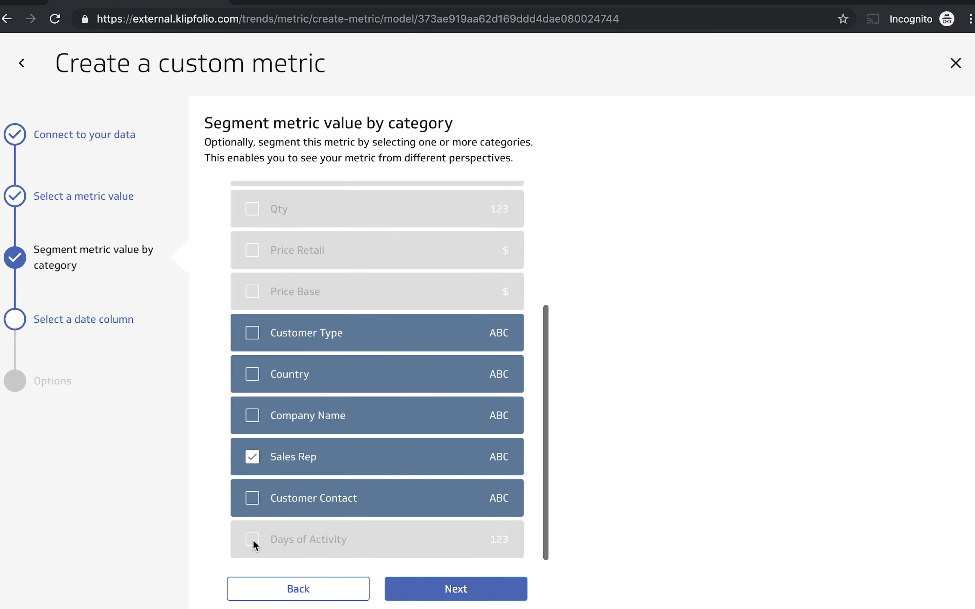
pyautogui.click(252, 376)
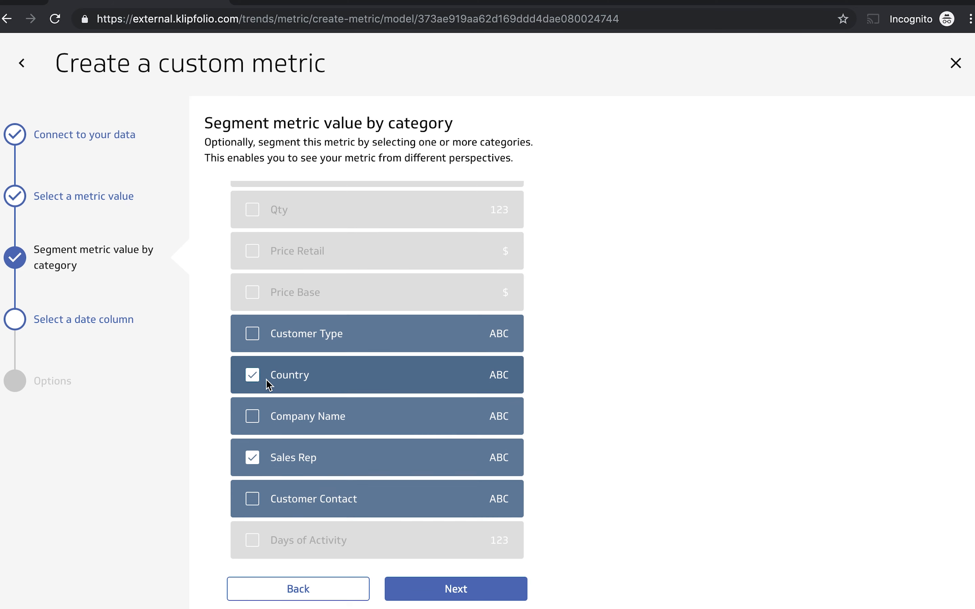
pyautogui.scroll(3, 266, 379)
pyautogui.click(252, 252)
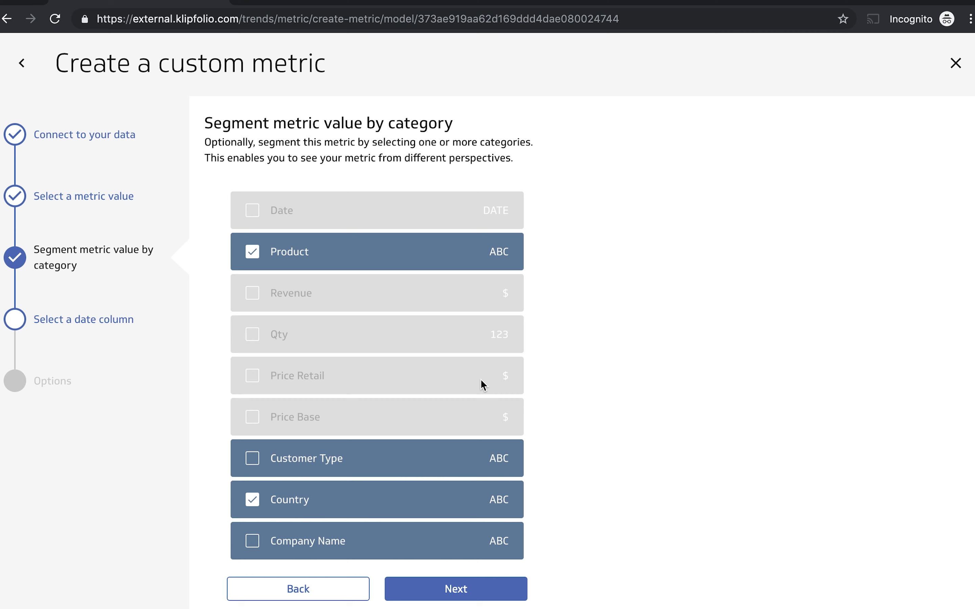
pyautogui.scroll(-3, 481, 383)
pyautogui.click(464, 595)
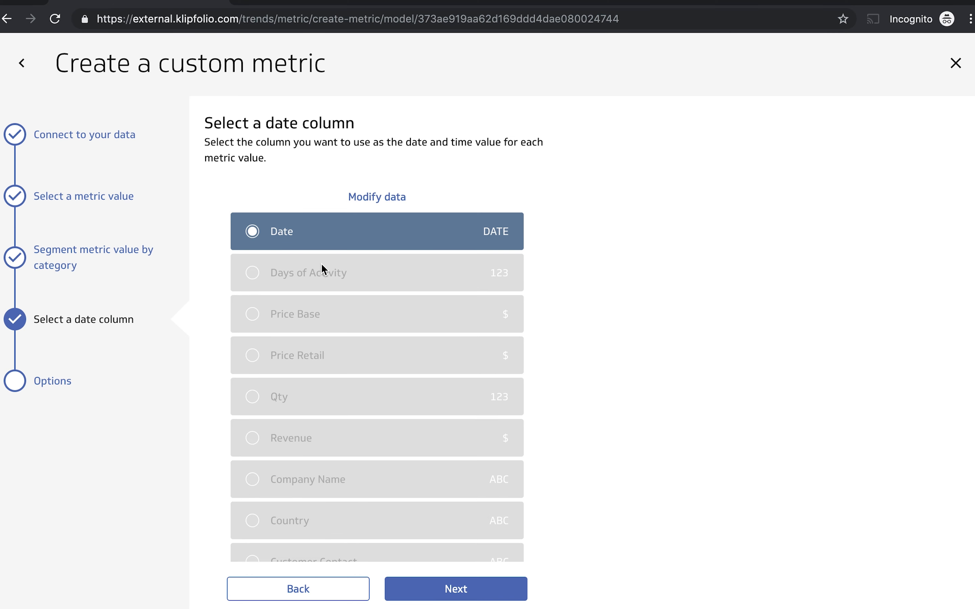
# Accept the Date column with all values aggregated, and save the custom metric under the name Revenue.
pyautogui.scroll(-5, 338, 368)
pyautogui.scroll(4, 337, 368)
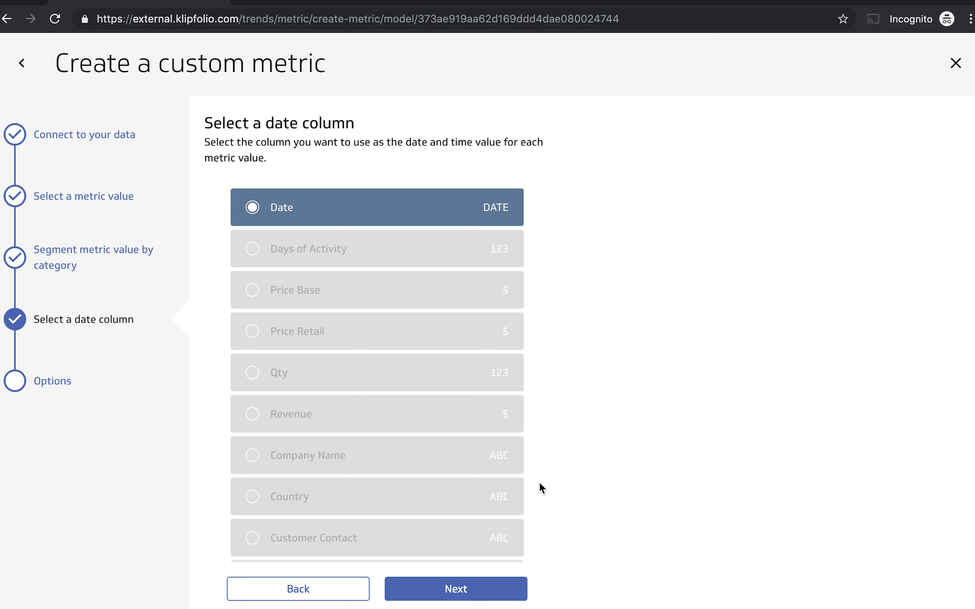
pyautogui.scroll(-10, 540, 482)
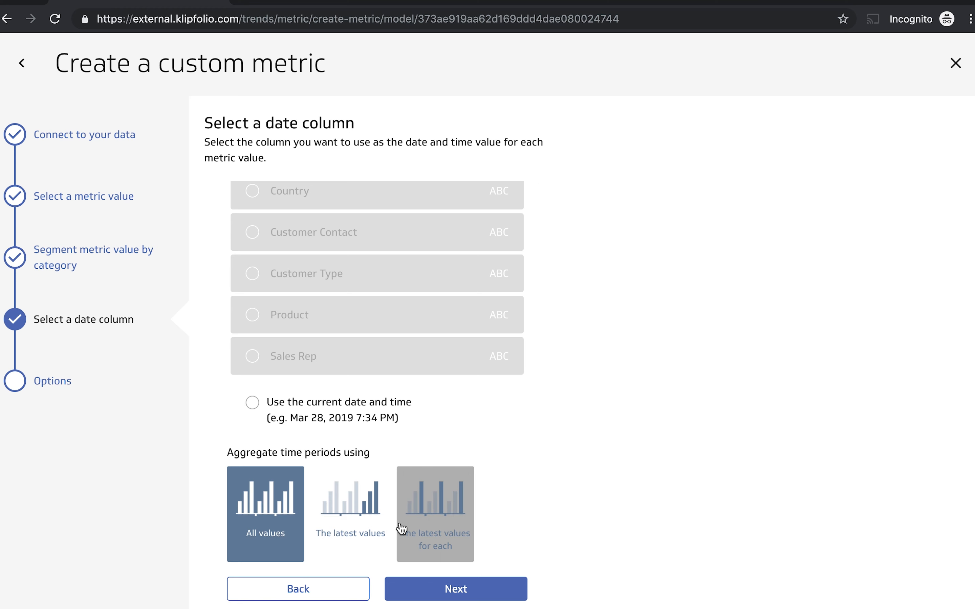
pyautogui.click(424, 589)
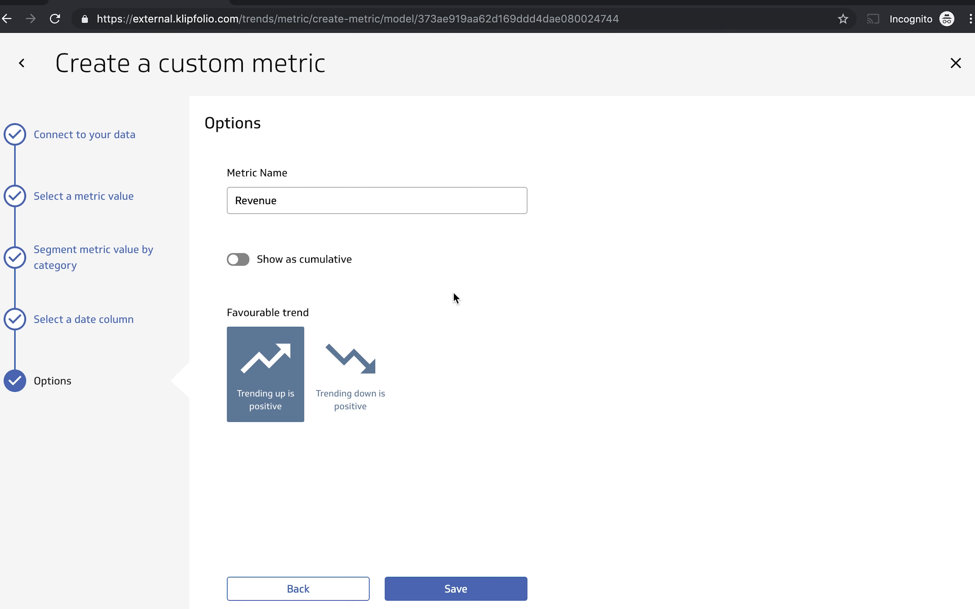
pyautogui.click(454, 592)
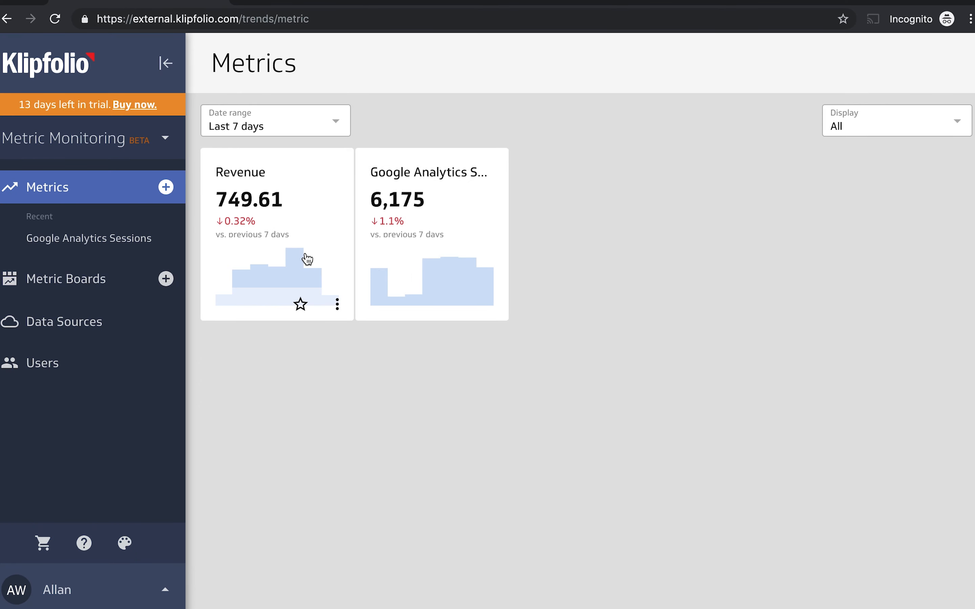
# Open the Revenue metric and set its date range to Last 12 months.
pyautogui.click(316, 244)
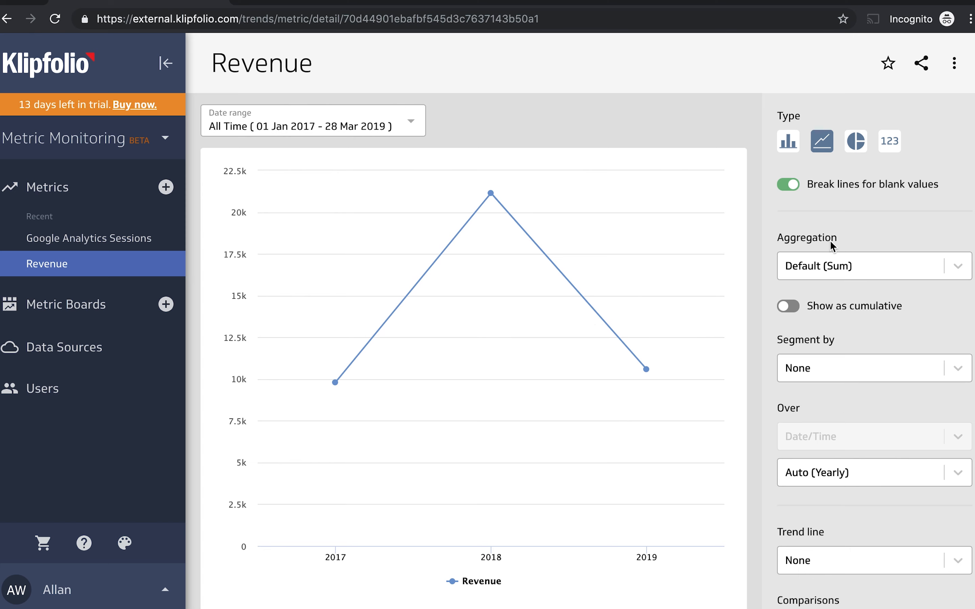
pyautogui.click(403, 131)
pyautogui.scroll(-7, 328, 300)
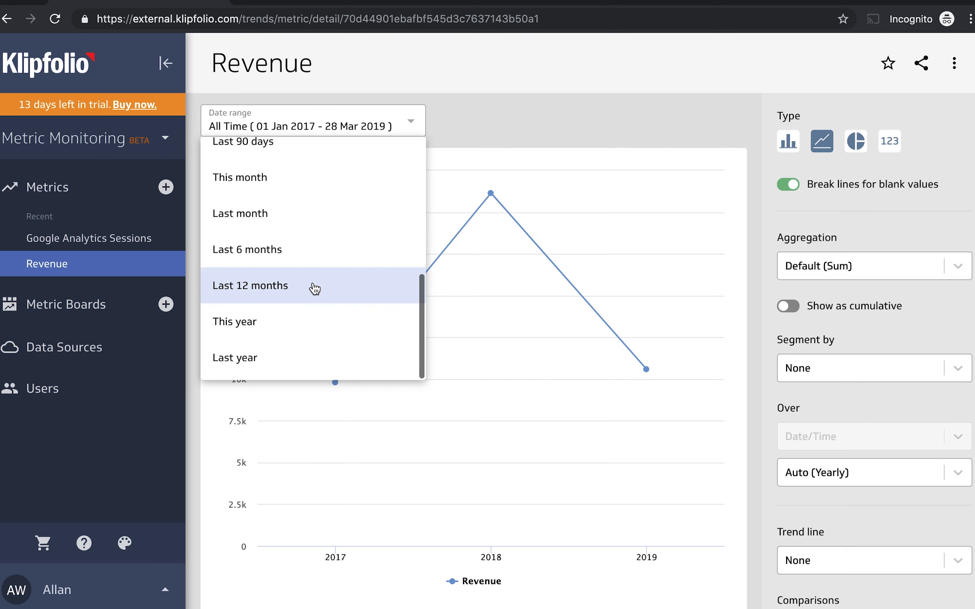
pyautogui.click(313, 287)
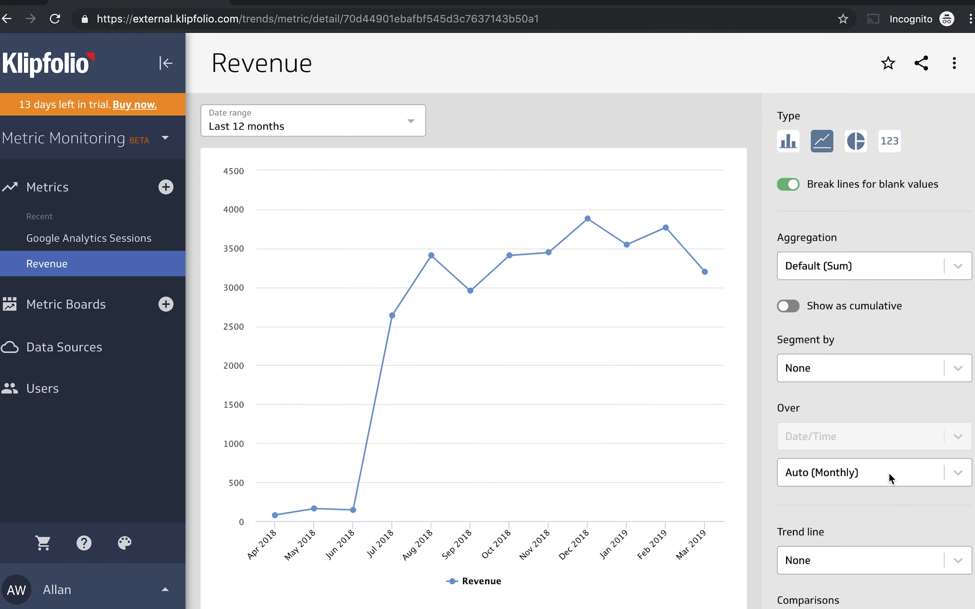
# Segment the Revenue chart by Product and filter it to include only the first two sales reps listed.
pyautogui.click(887, 366)
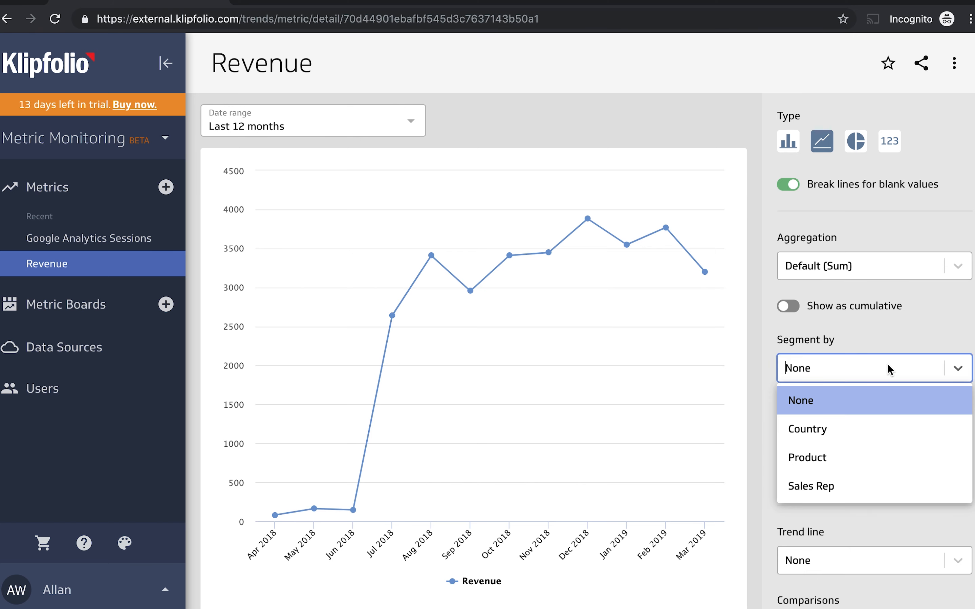
pyautogui.click(853, 457)
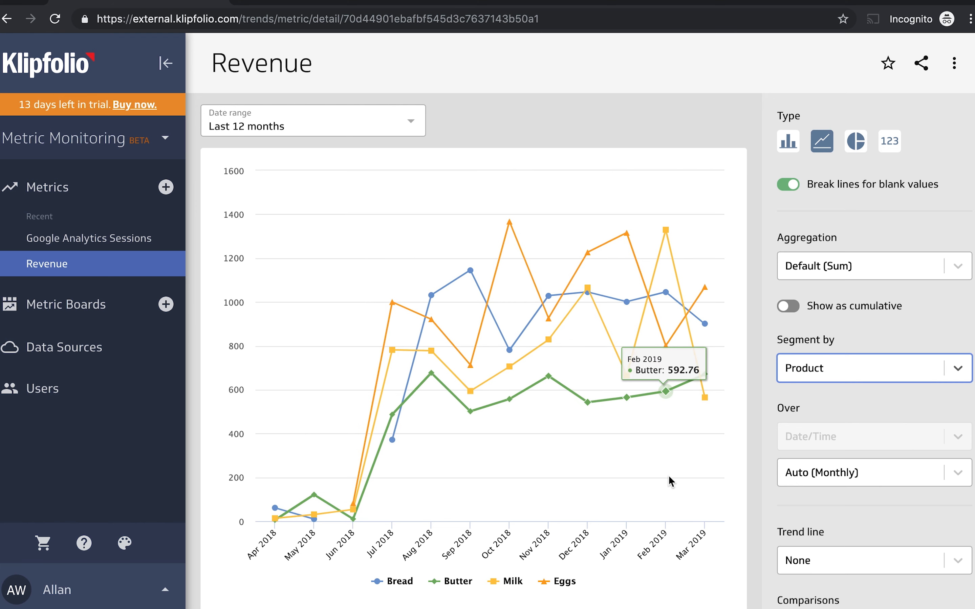
pyautogui.scroll(-5, 797, 488)
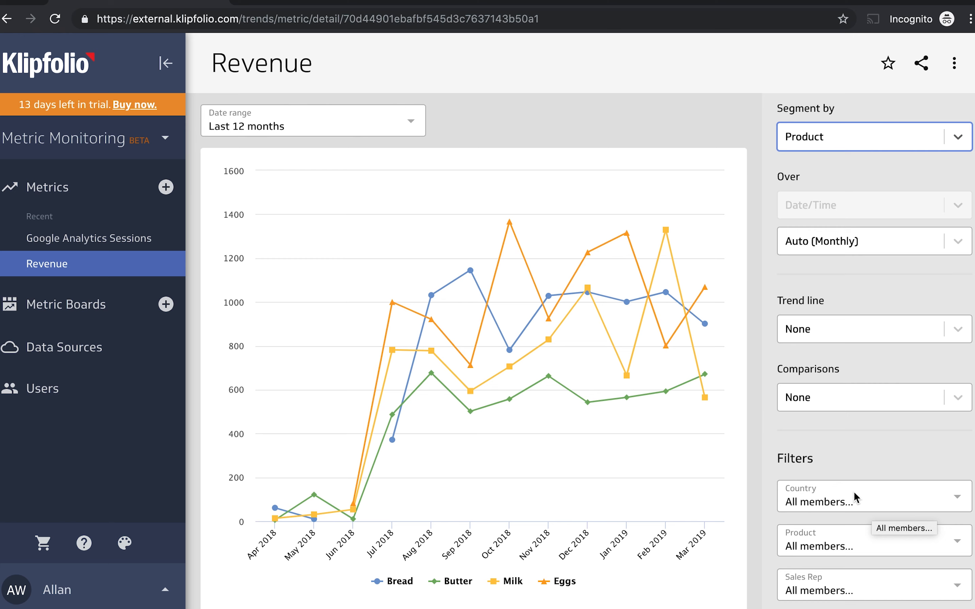
pyautogui.click(844, 590)
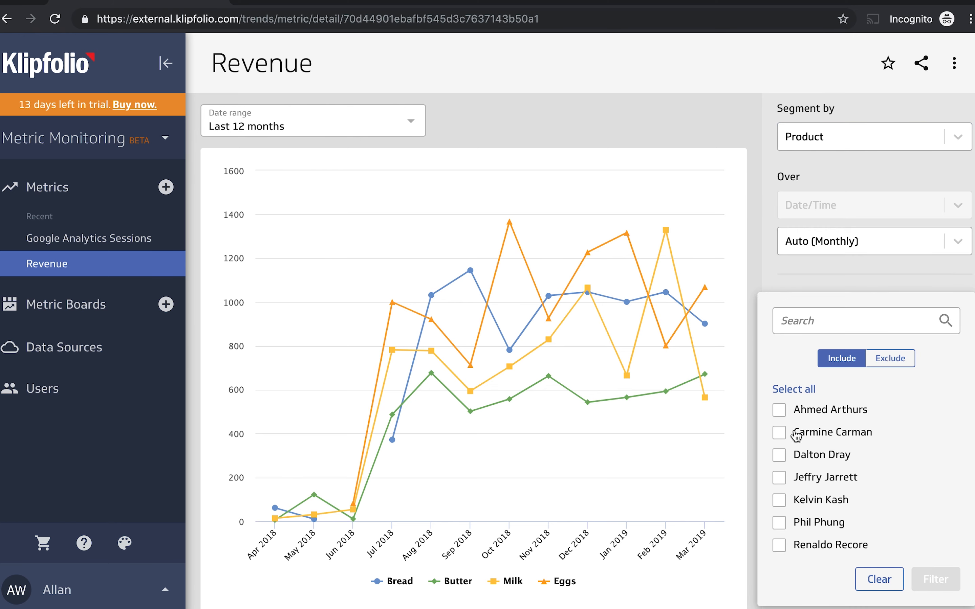
pyautogui.click(779, 411)
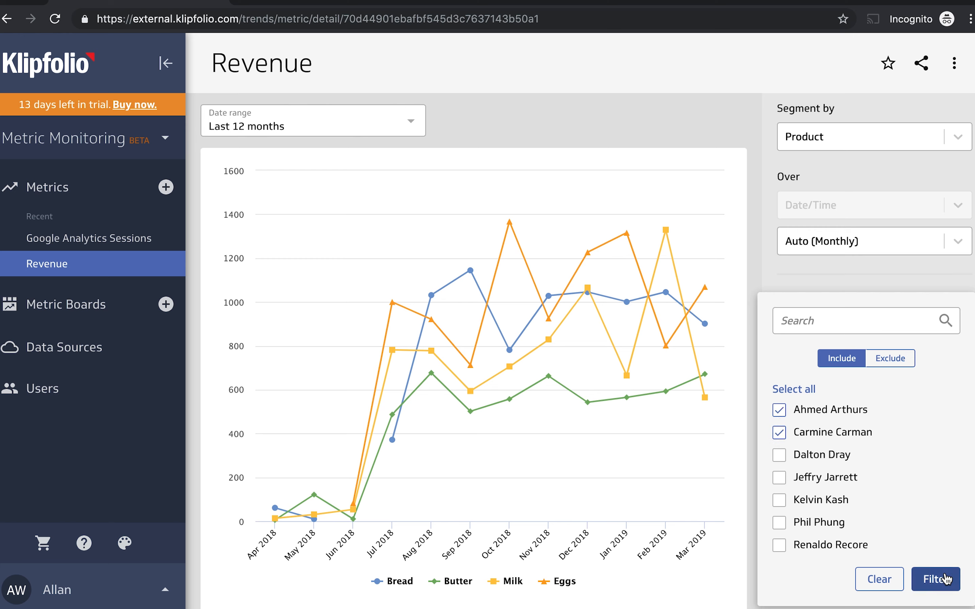
pyautogui.click(944, 579)
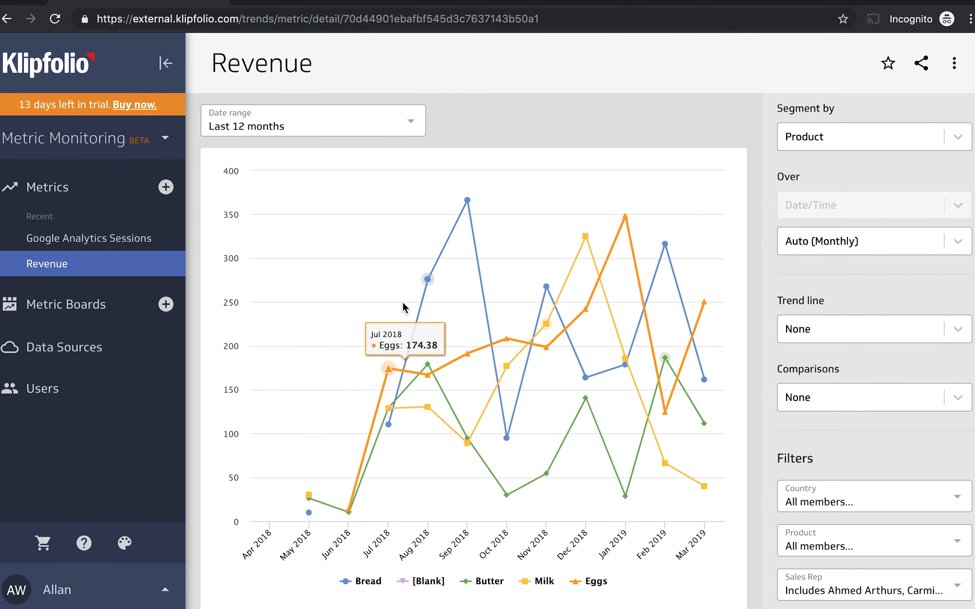
# Return to the metrics overview and create a new metric board titled "Our Performance".
pyautogui.click(48, 188)
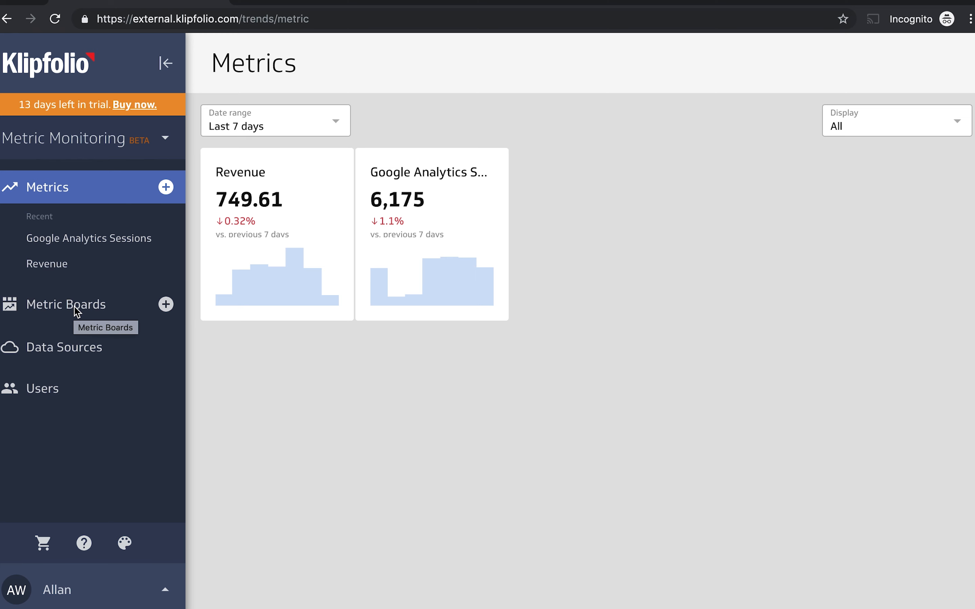
pyautogui.click(165, 314)
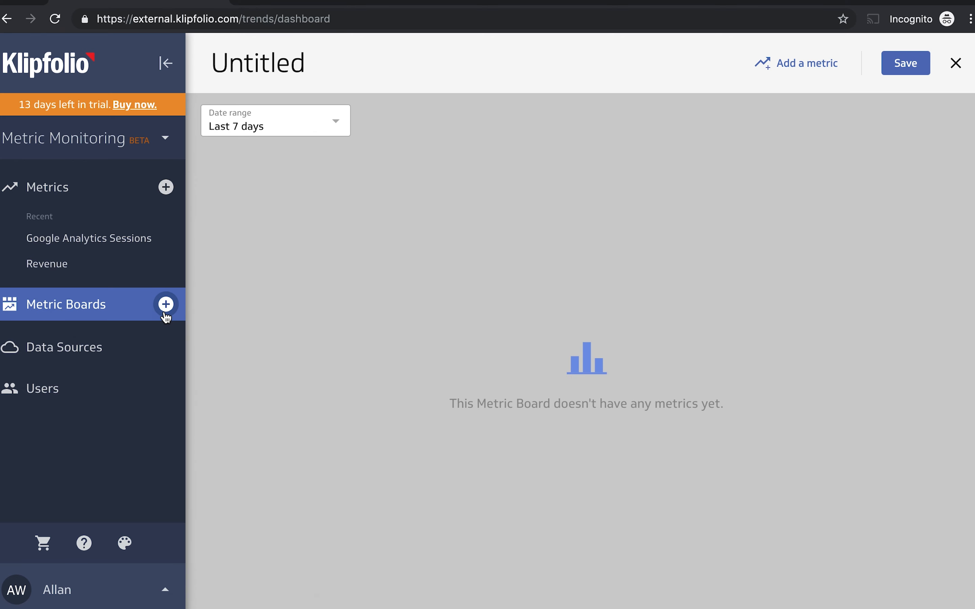
pyautogui.click(275, 63)
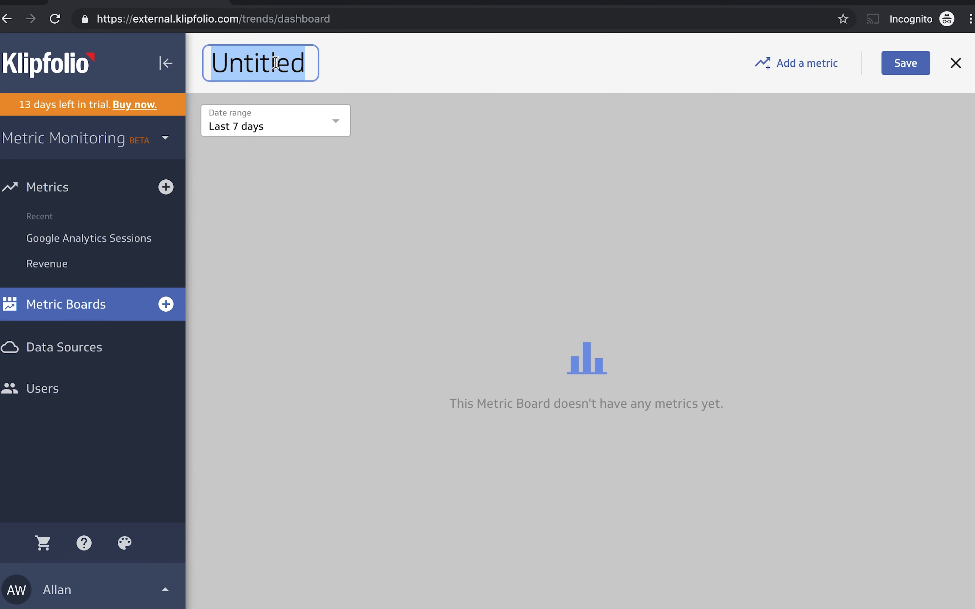
pyautogui.write('Our ')
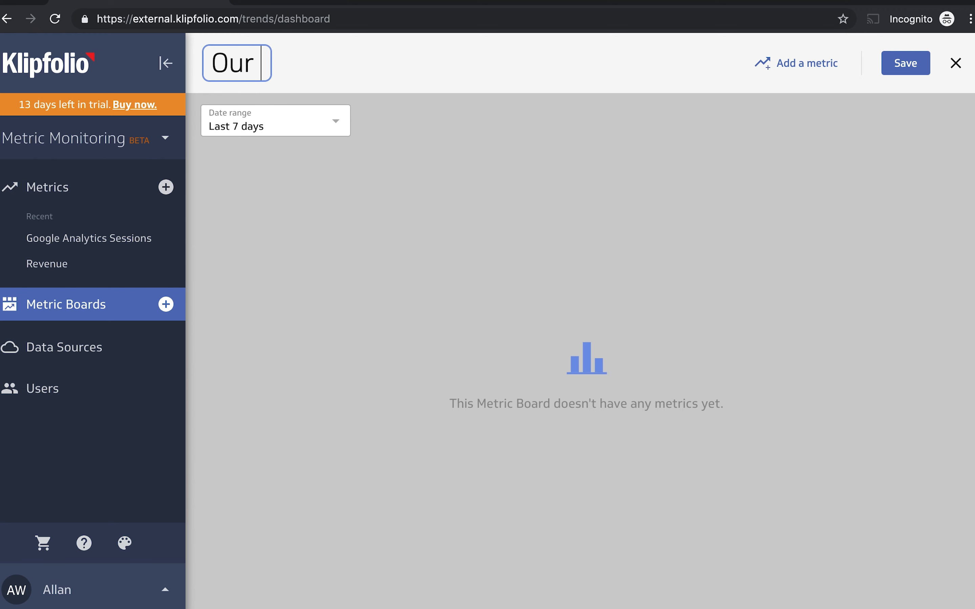
pyautogui.write('Performance')
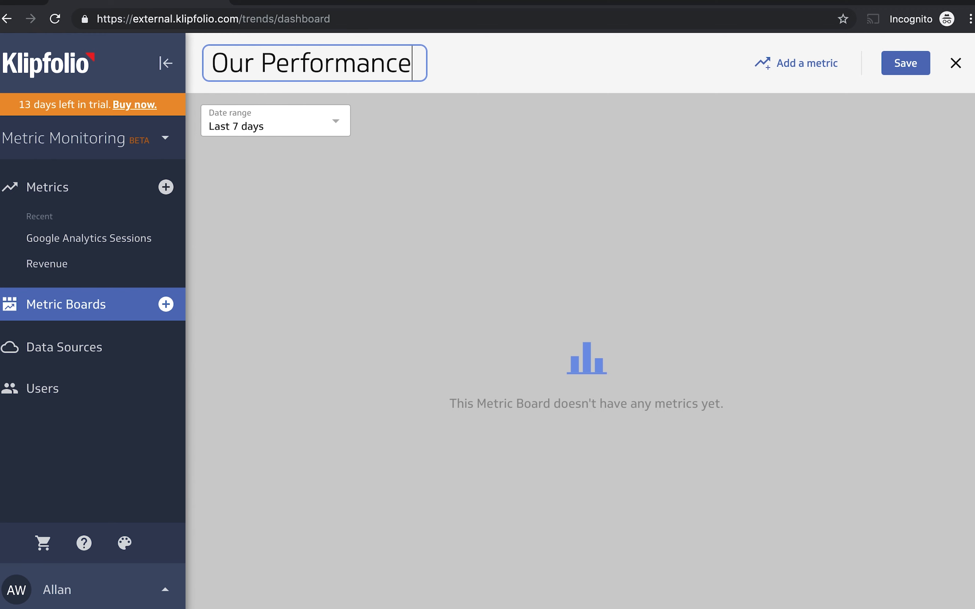
pyautogui.click(406, 202)
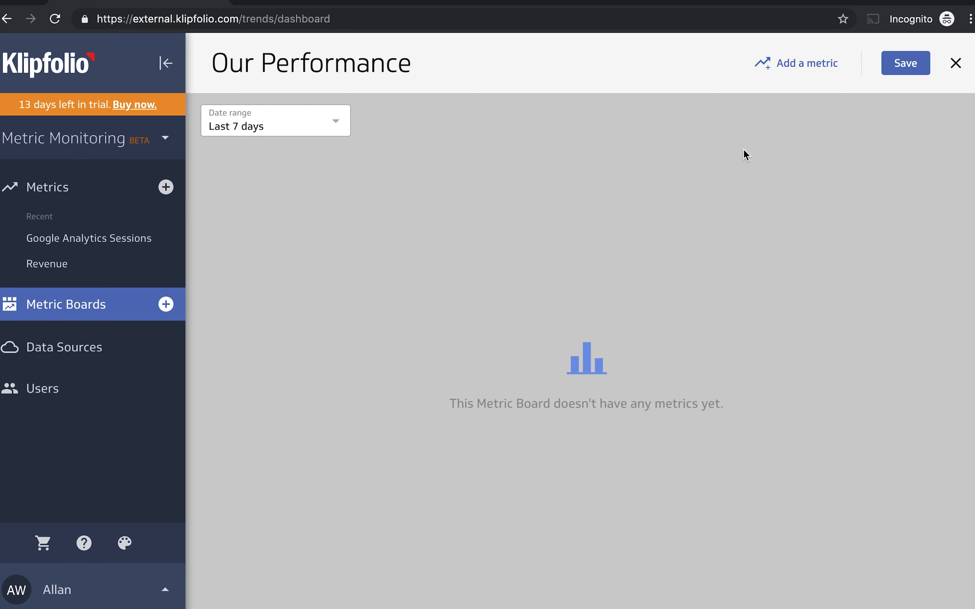
# Add the Google Analytics Sessions metric once and the Revenue metric twice to the Our Performance board.
pyautogui.click(818, 71)
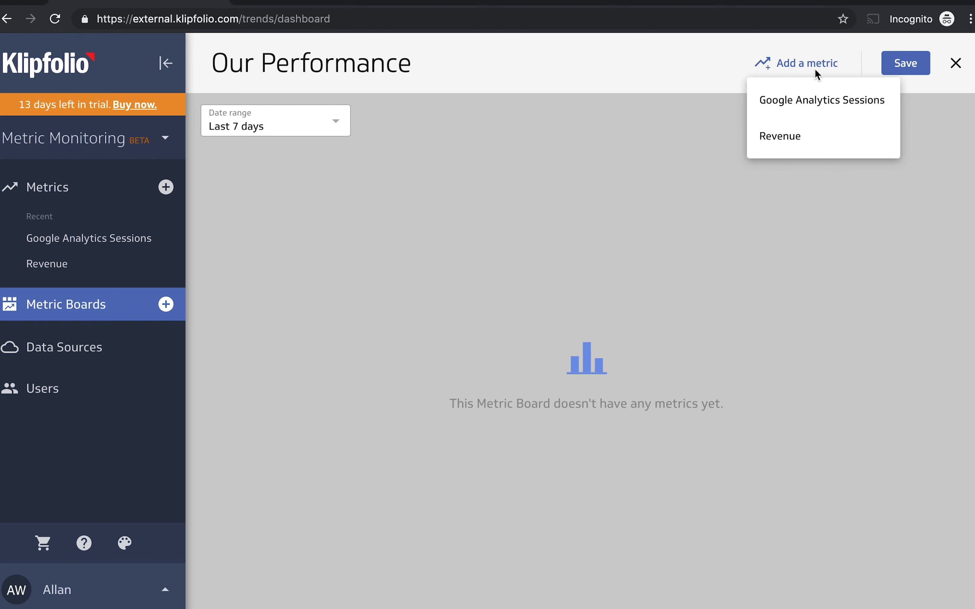
pyautogui.click(805, 102)
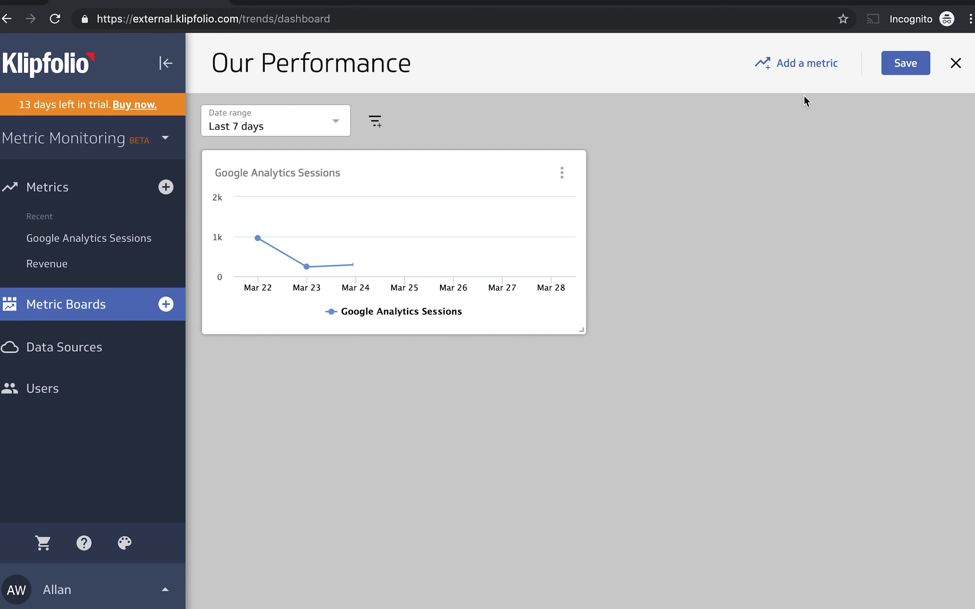
pyautogui.click(811, 67)
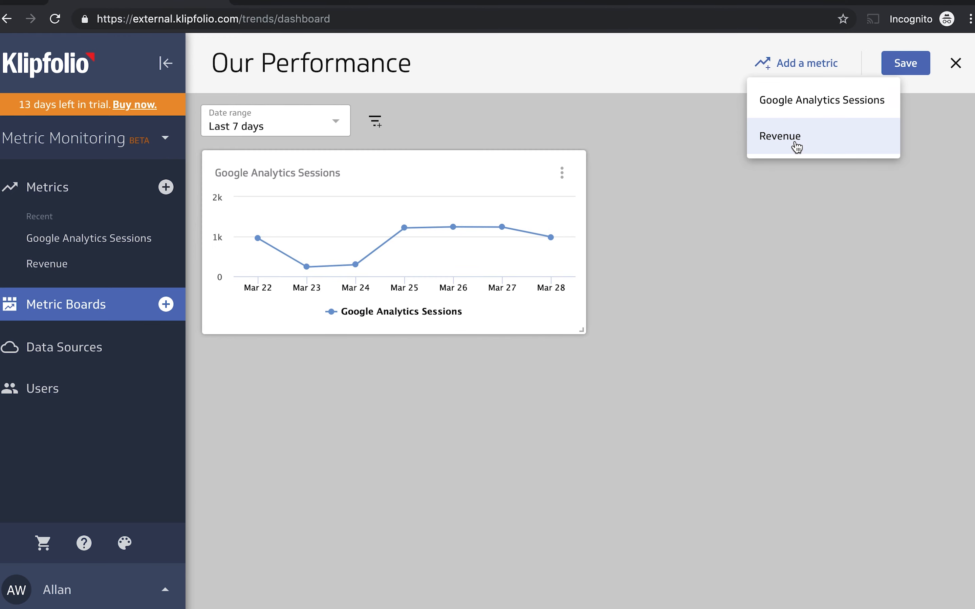
pyautogui.click(797, 147)
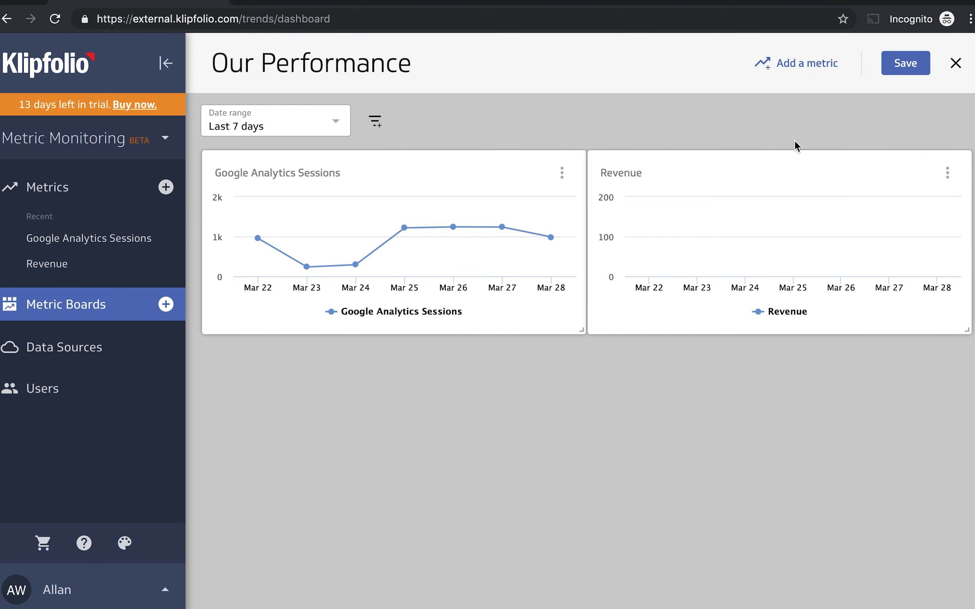
pyautogui.click(812, 67)
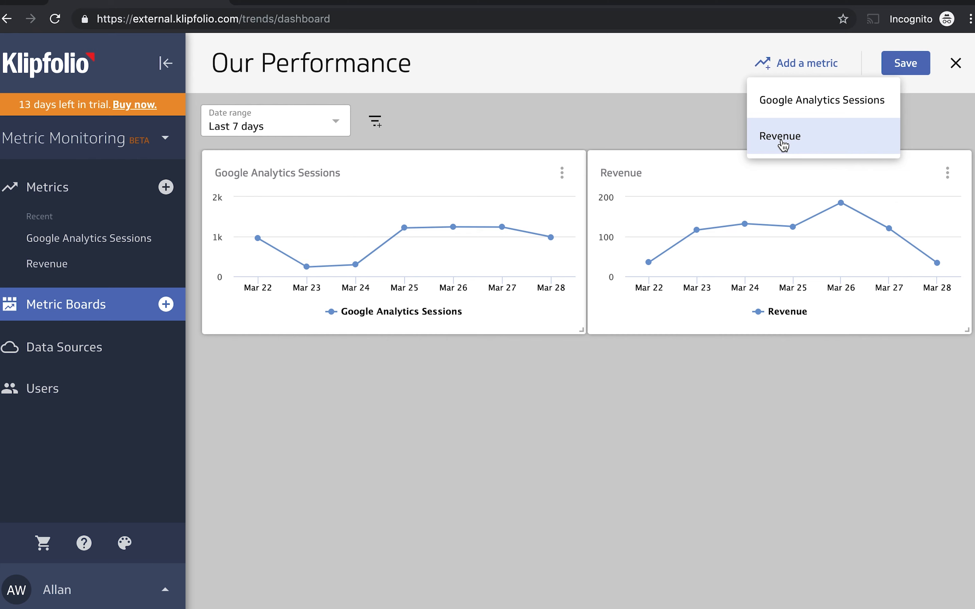
pyautogui.click(783, 144)
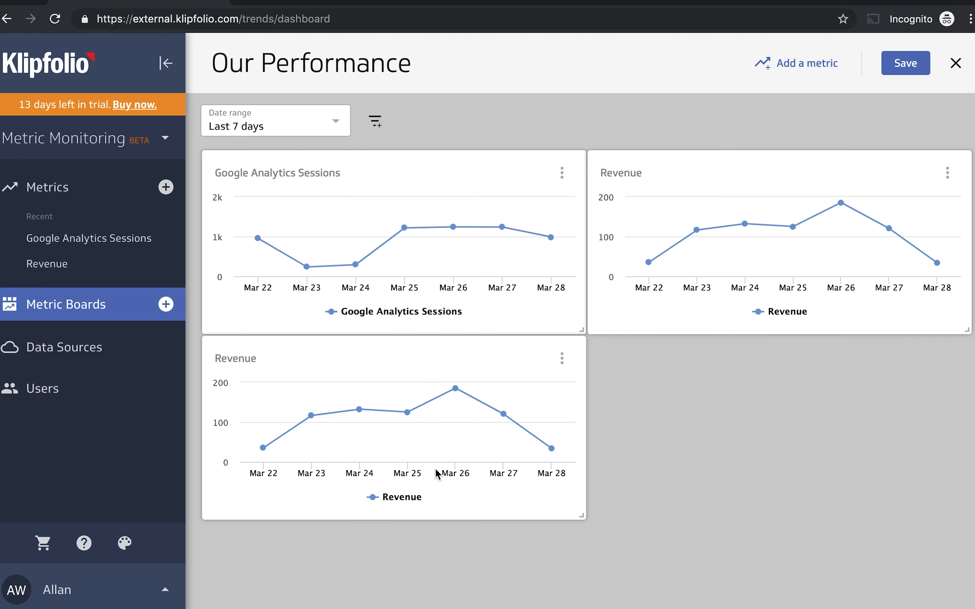
# Change the lower Revenue tile on the board from a line chart to a single-number display.
pyautogui.click(562, 358)
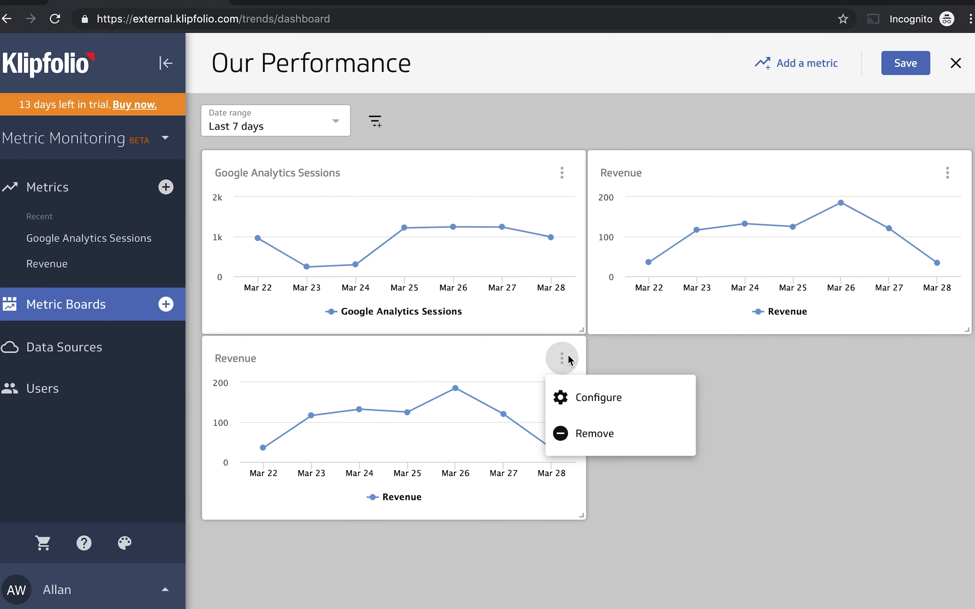
pyautogui.click(572, 401)
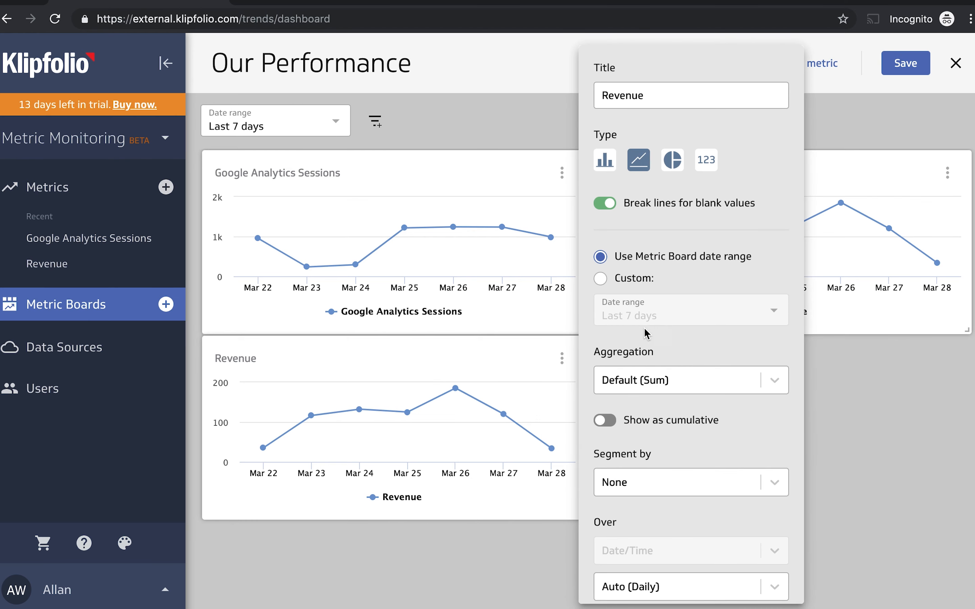
pyautogui.click(711, 164)
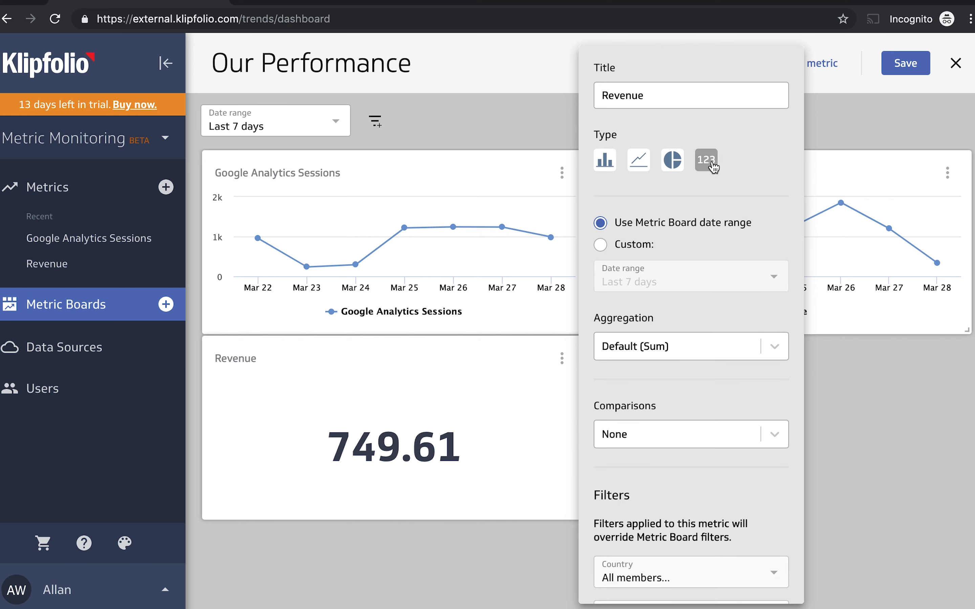
pyautogui.click(839, 441)
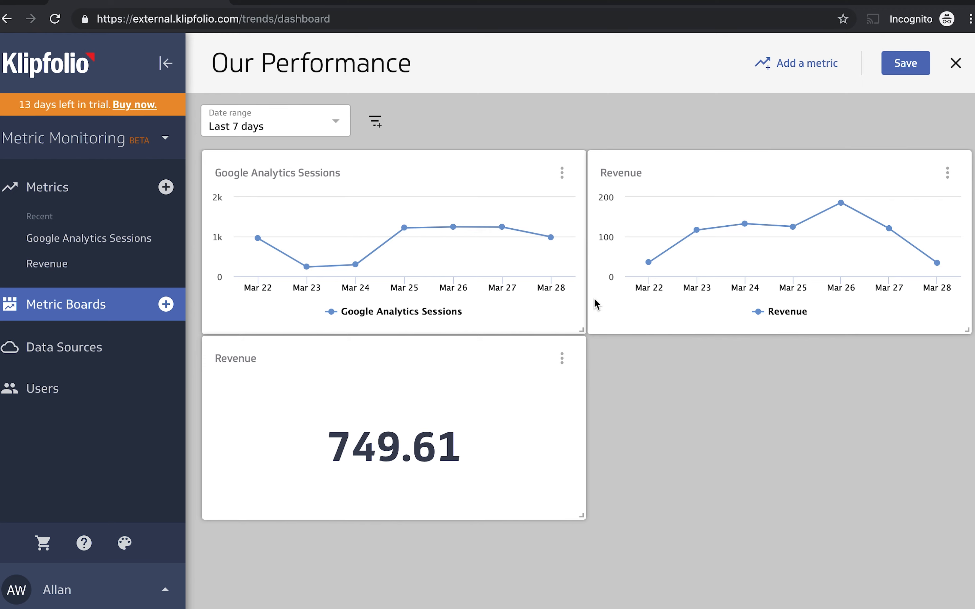
# Heighten the Google Analytics Sessions tile, place the numeric Revenue tile beneath the Revenue chart, and resize both Revenue tiles to match the Sessions tile's height.
pyautogui.moveTo(580, 329); pyautogui.dragTo(580, 553)
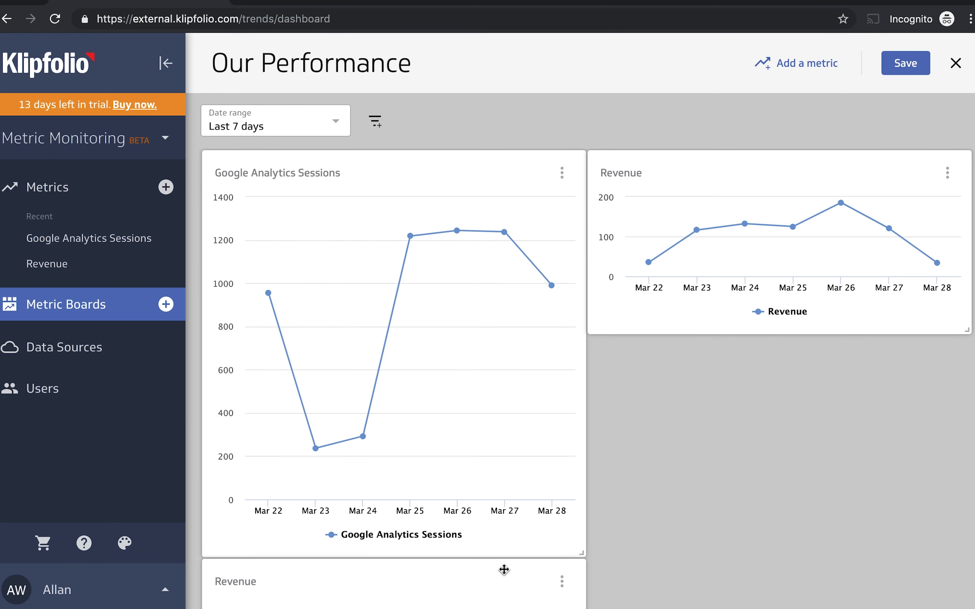
pyautogui.moveTo(503, 570); pyautogui.dragTo(881, 402)
pyautogui.moveTo(965, 333); pyautogui.dragTo(969, 420)
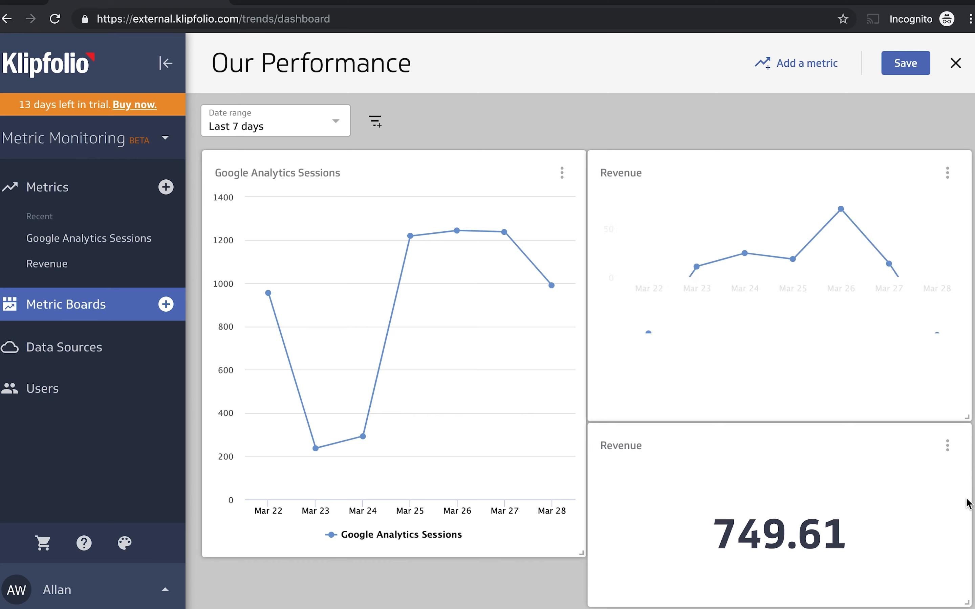
pyautogui.moveTo(967, 591); pyautogui.dragTo(967, 555)
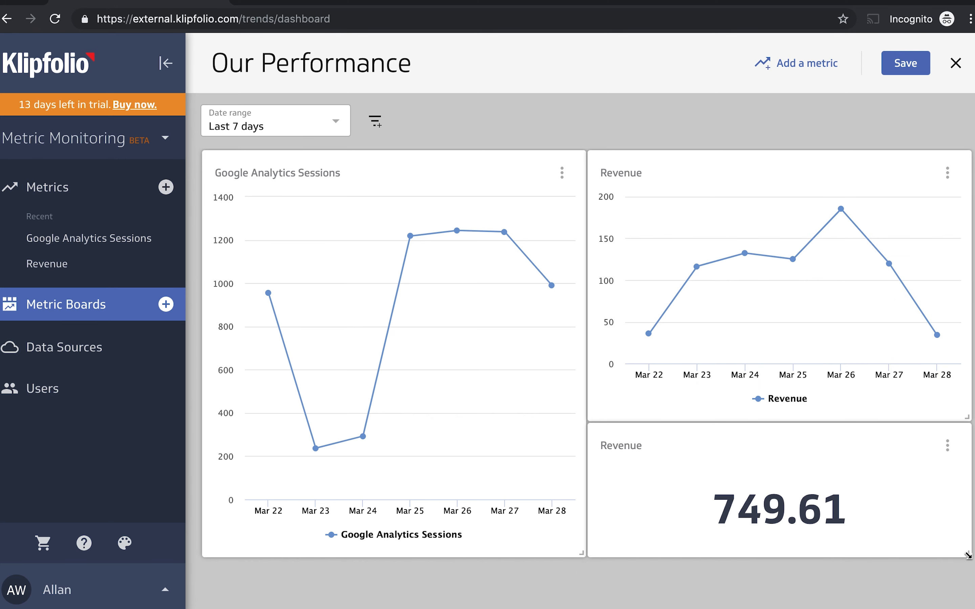
# Configure the Revenue line chart tile to be segmented by Product and displayed as a bar chart.
pyautogui.click(941, 182)
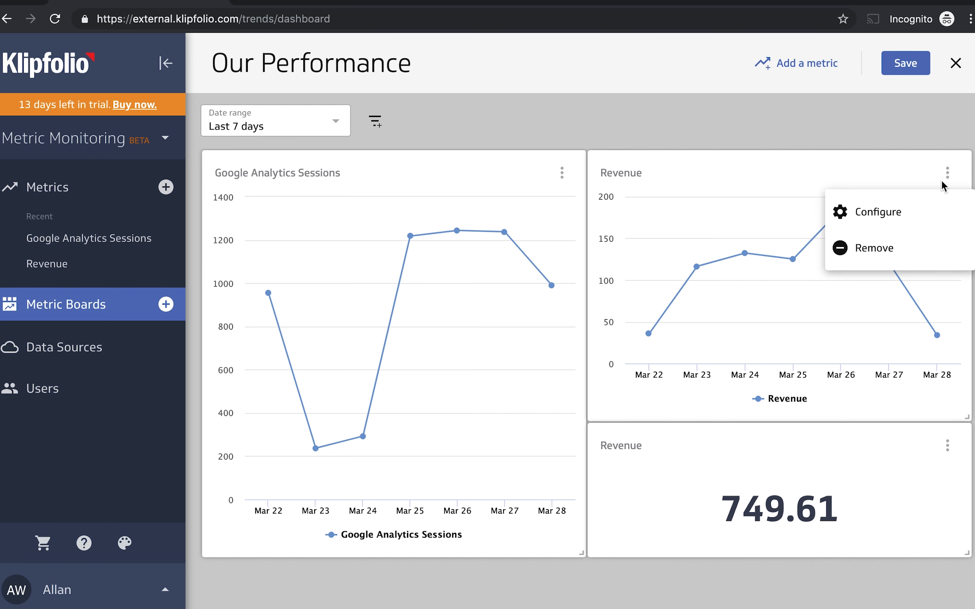
pyautogui.click(926, 214)
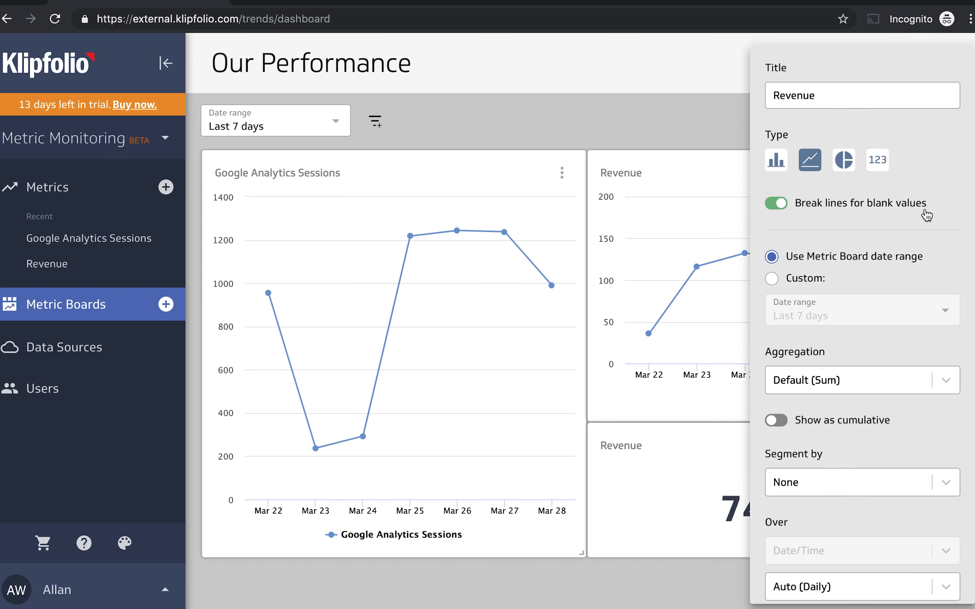
pyautogui.click(837, 476)
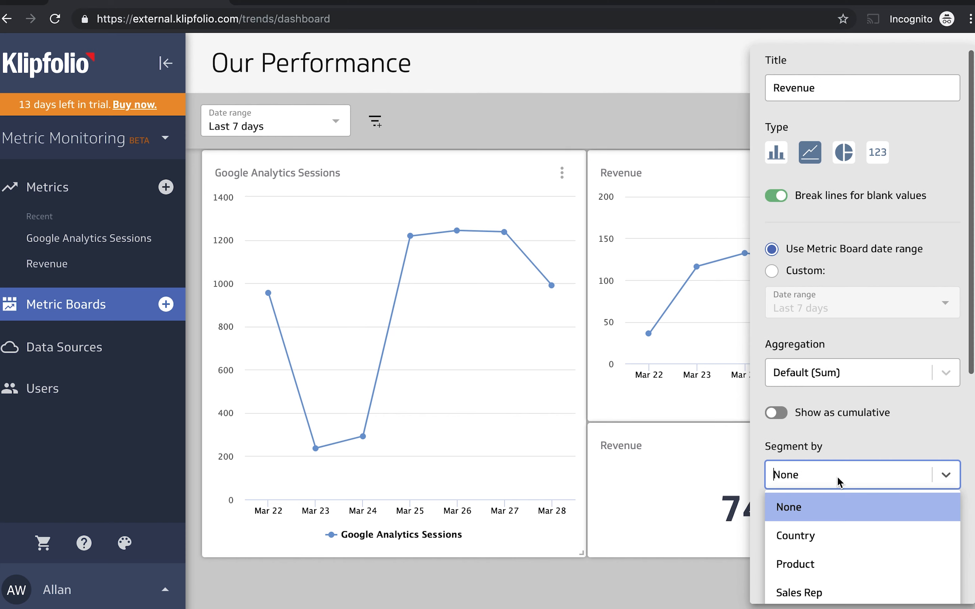
pyautogui.click(816, 558)
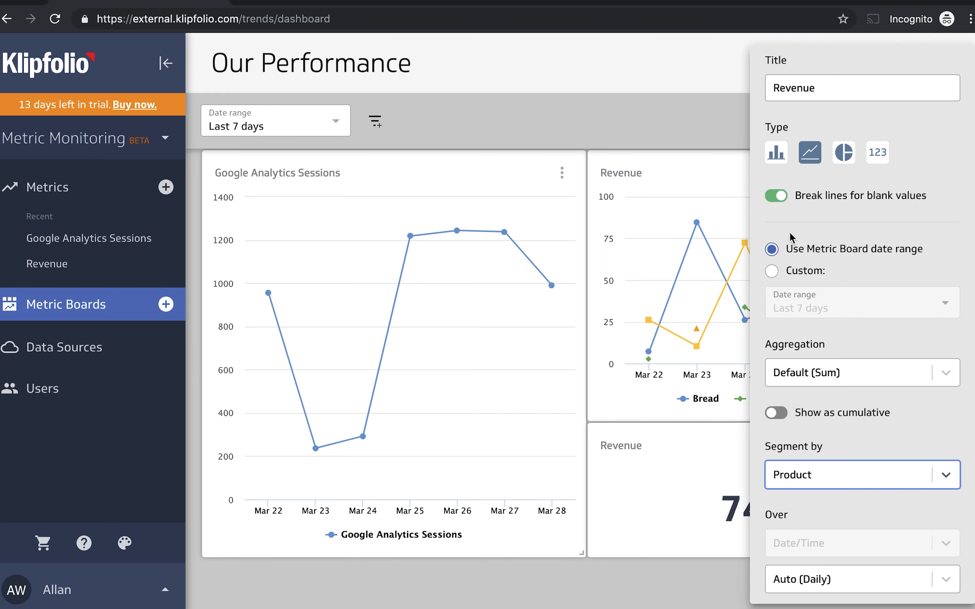
pyautogui.click(776, 153)
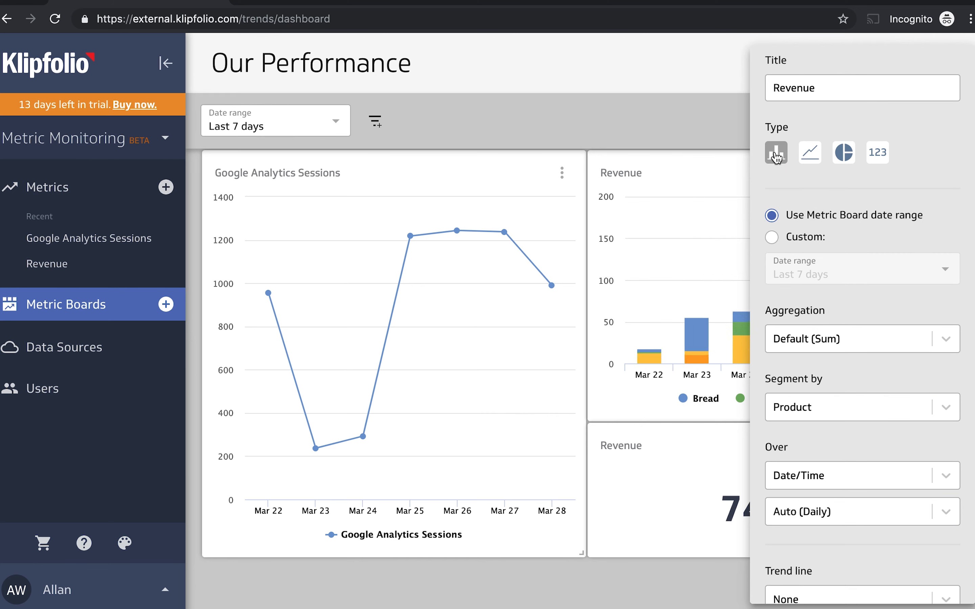
pyautogui.scroll(-5, 889, 246)
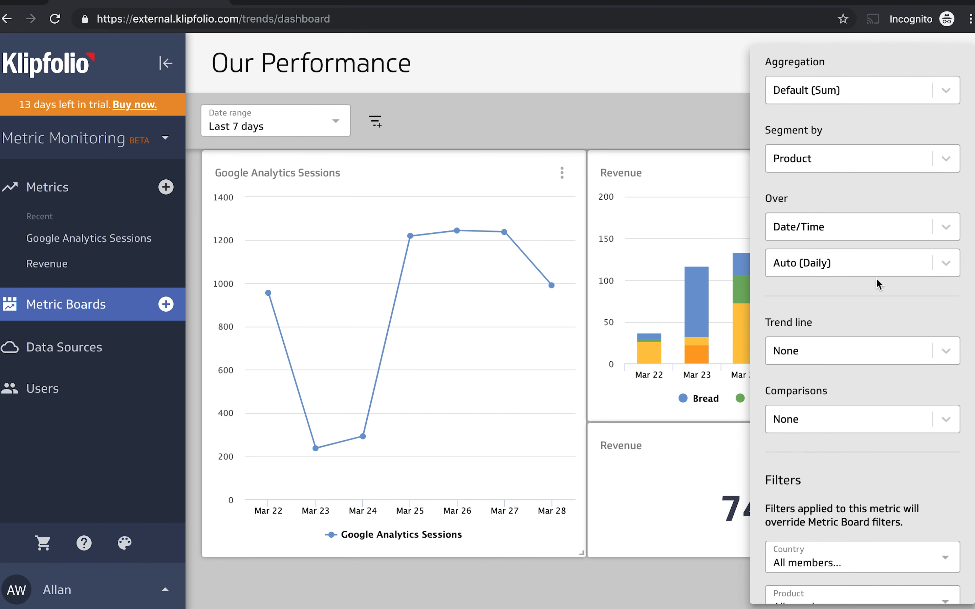
pyautogui.click(680, 140)
# Segment the Google Analytics Sessions tile by Channel Grouping.
pyautogui.click(561, 172)
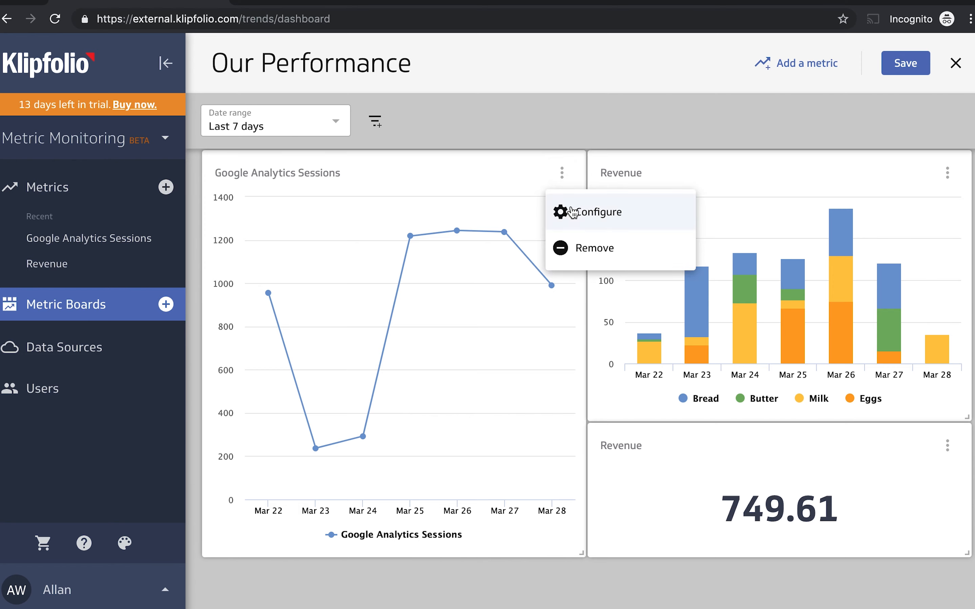
pyautogui.click(574, 218)
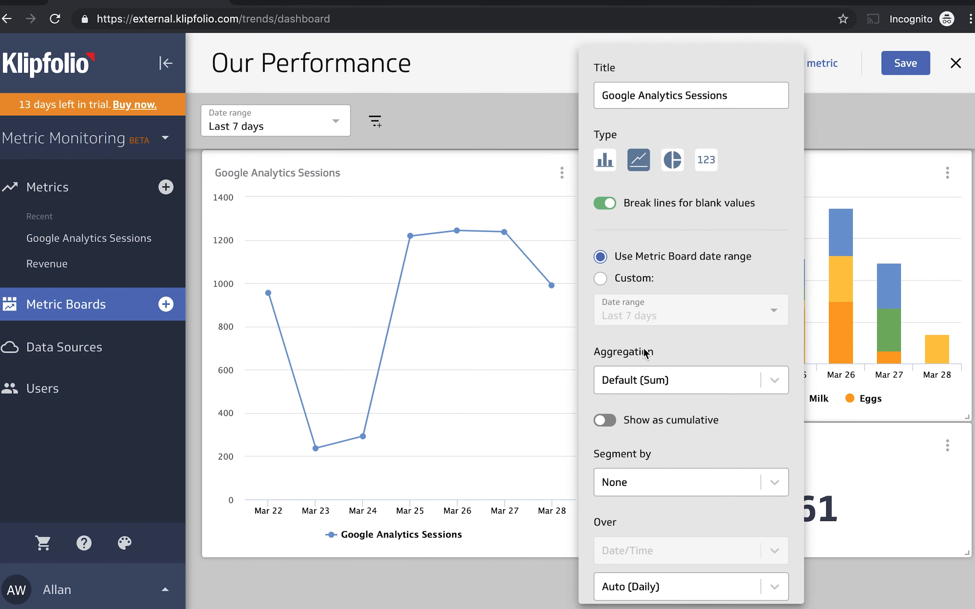
pyautogui.scroll(-5, 659, 460)
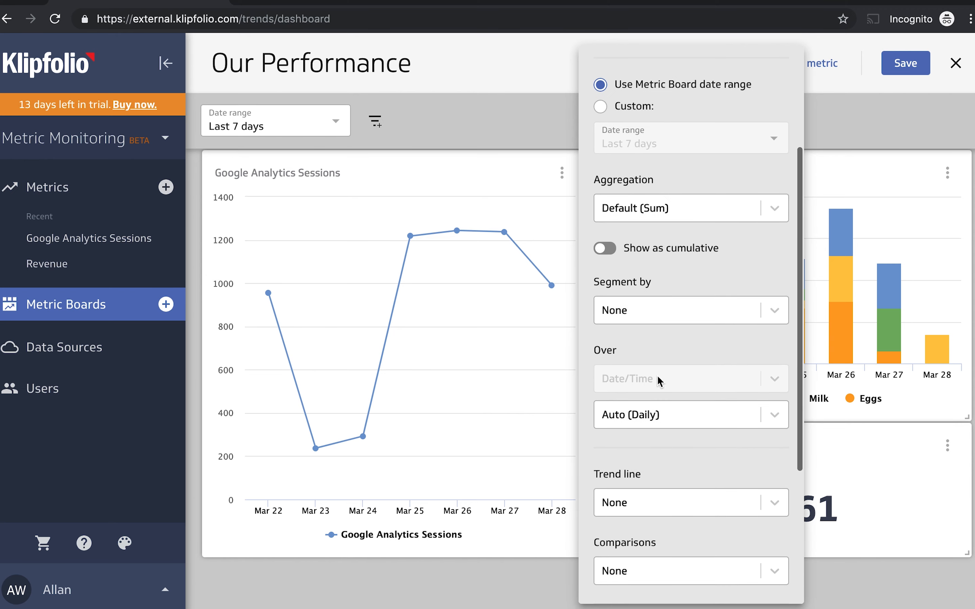
pyautogui.click(679, 206)
pyautogui.click(678, 205)
pyautogui.click(662, 303)
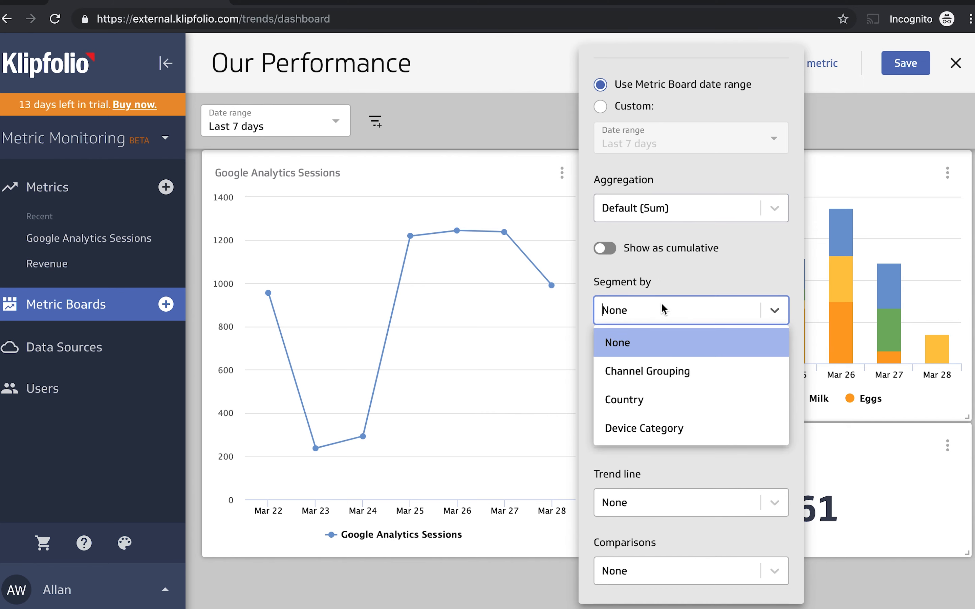
pyautogui.click(667, 379)
# Add a Linear trend line to the Google Analytics Sessions tile and close its configuration.
pyautogui.scroll(-5, 680, 459)
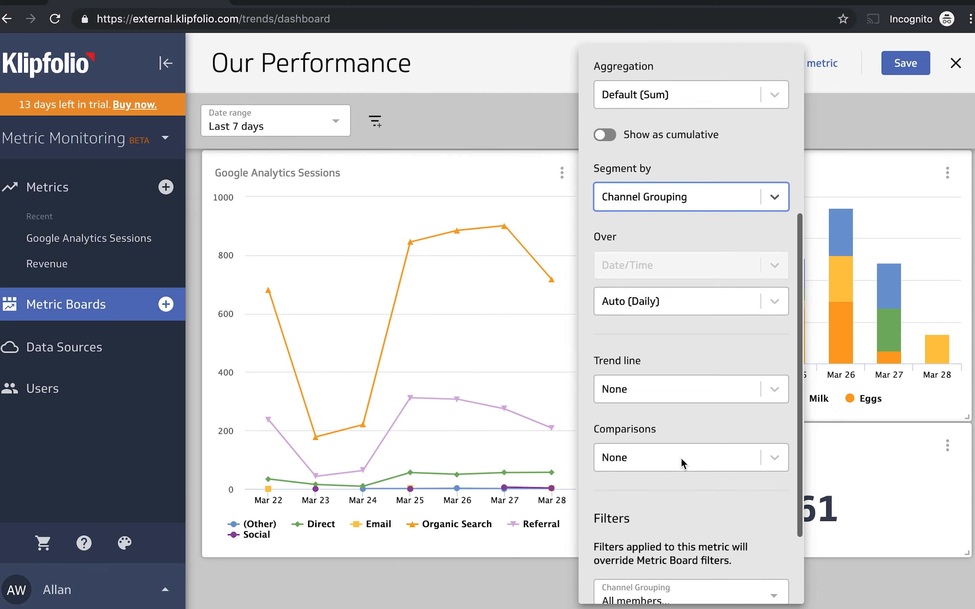
pyautogui.click(701, 323)
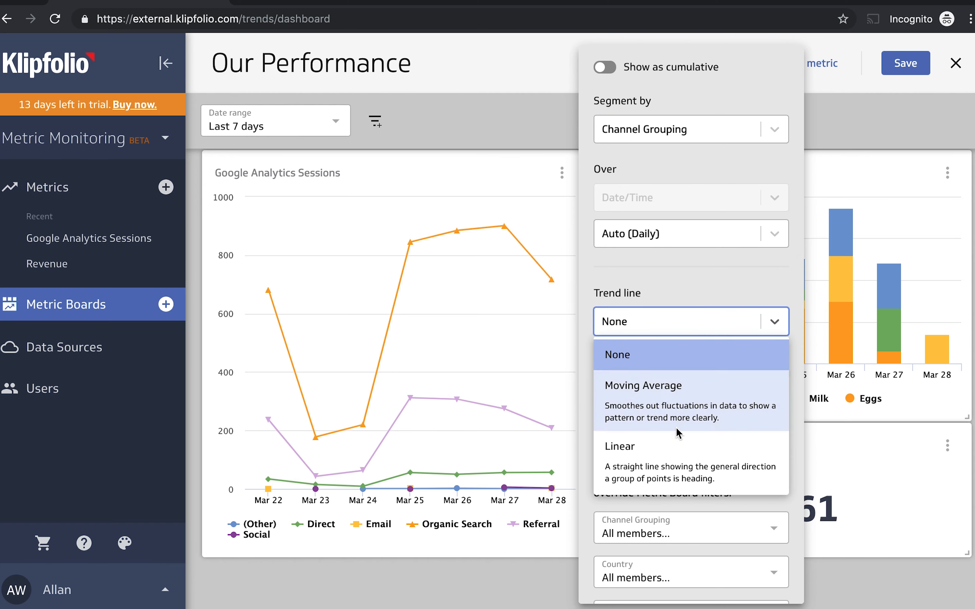
pyautogui.click(682, 470)
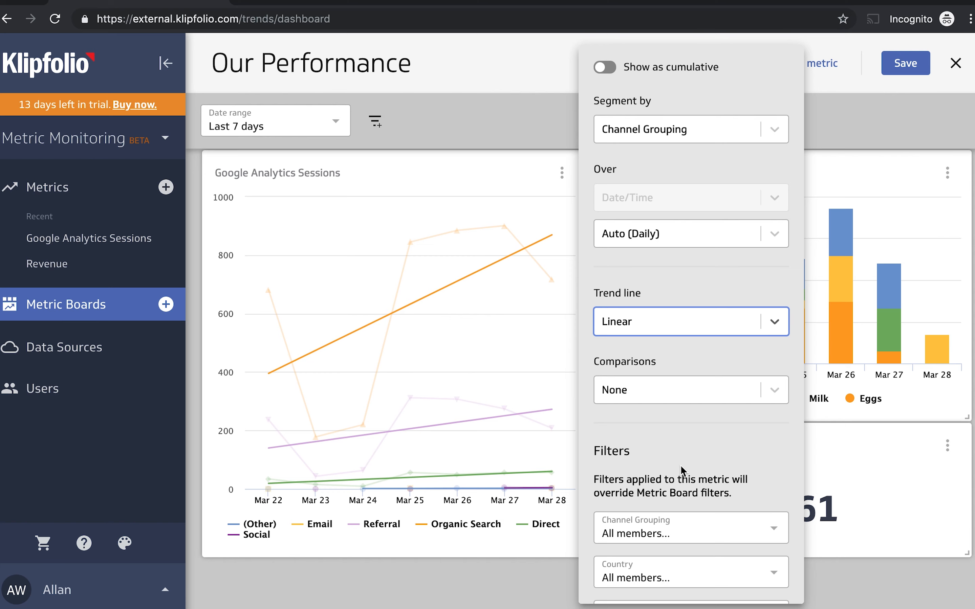
pyautogui.click(542, 573)
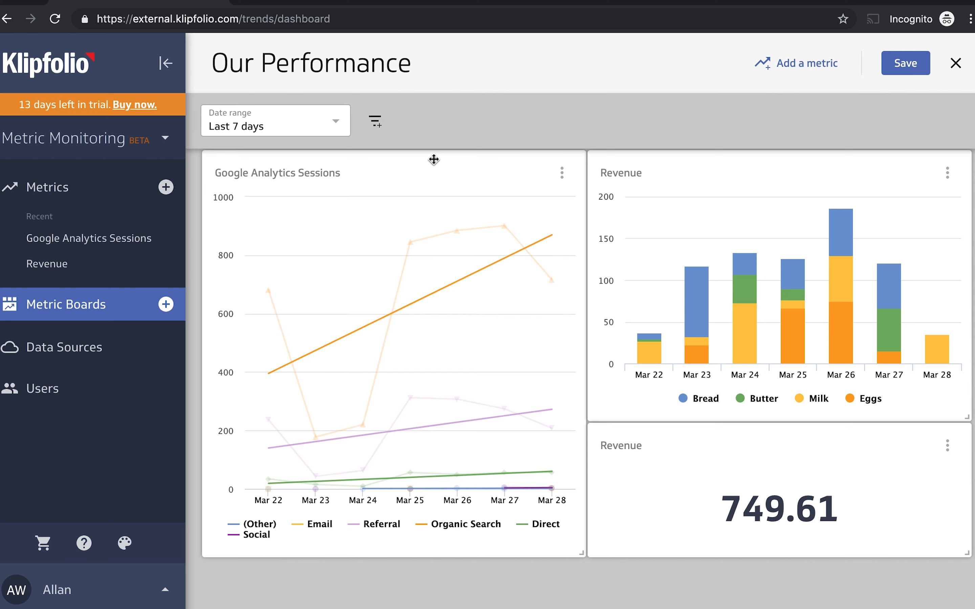
# Add a Country filter to the Our Performance board and save the board.
pyautogui.click(375, 121)
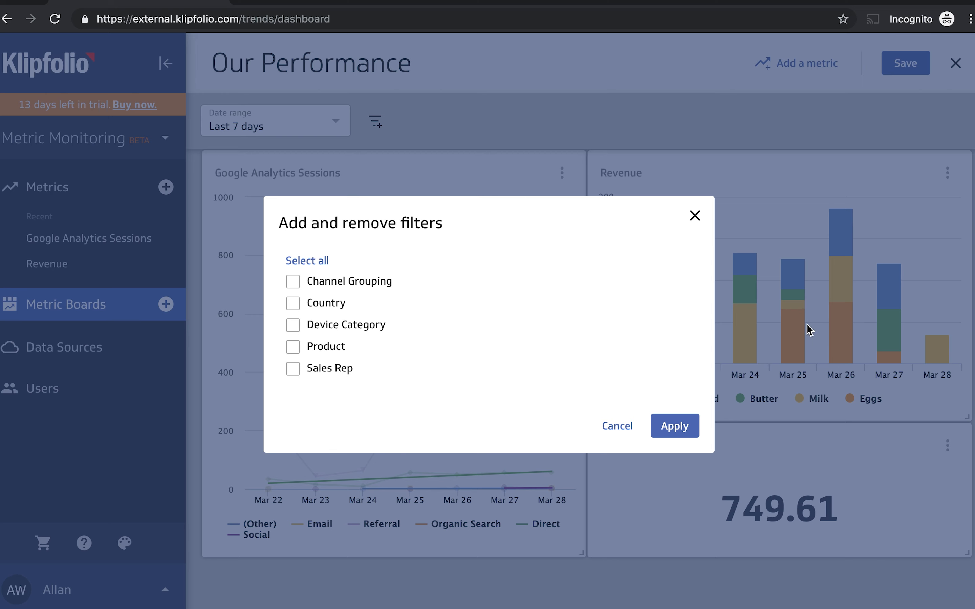
pyautogui.click(297, 306)
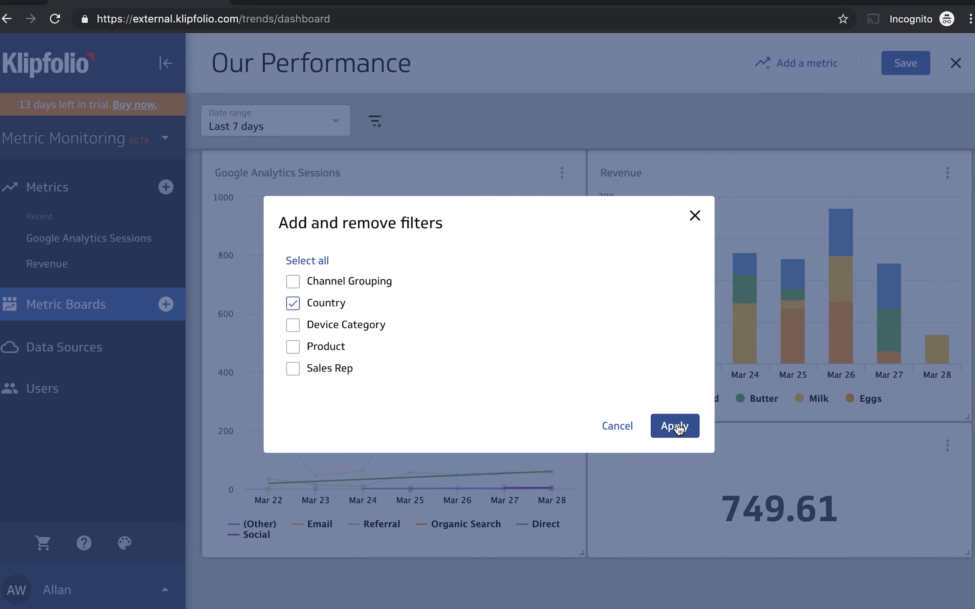
pyautogui.click(675, 426)
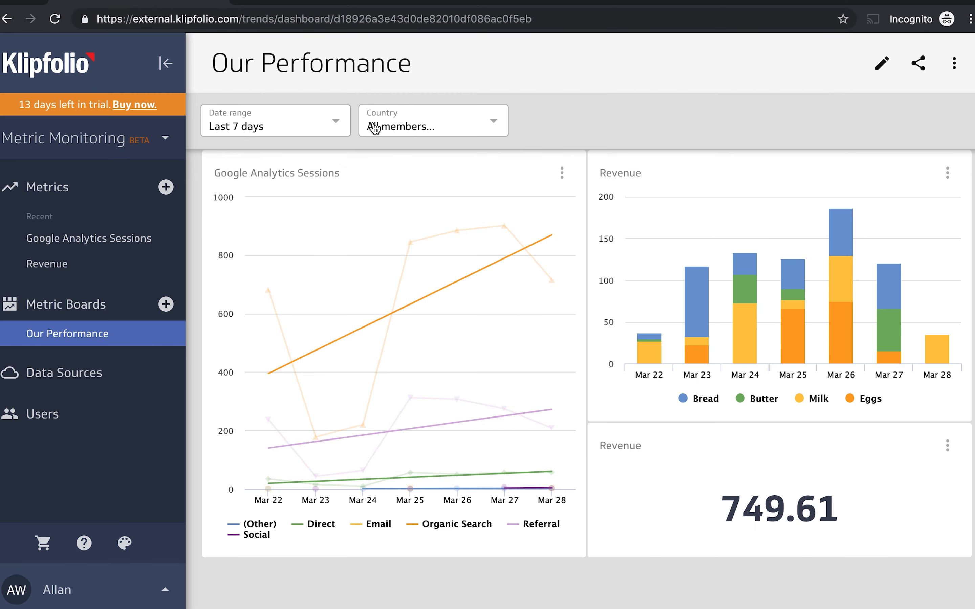
# Set the board's date range to Last 14 days and filter Country to include only Canada.
pyautogui.click(336, 125)
pyautogui.click(290, 270)
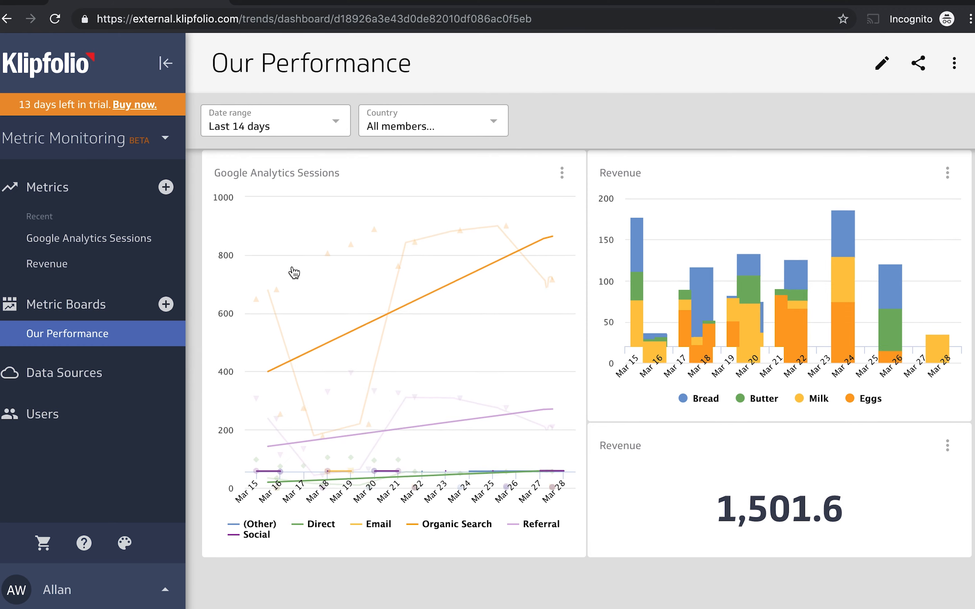
pyautogui.click(494, 120)
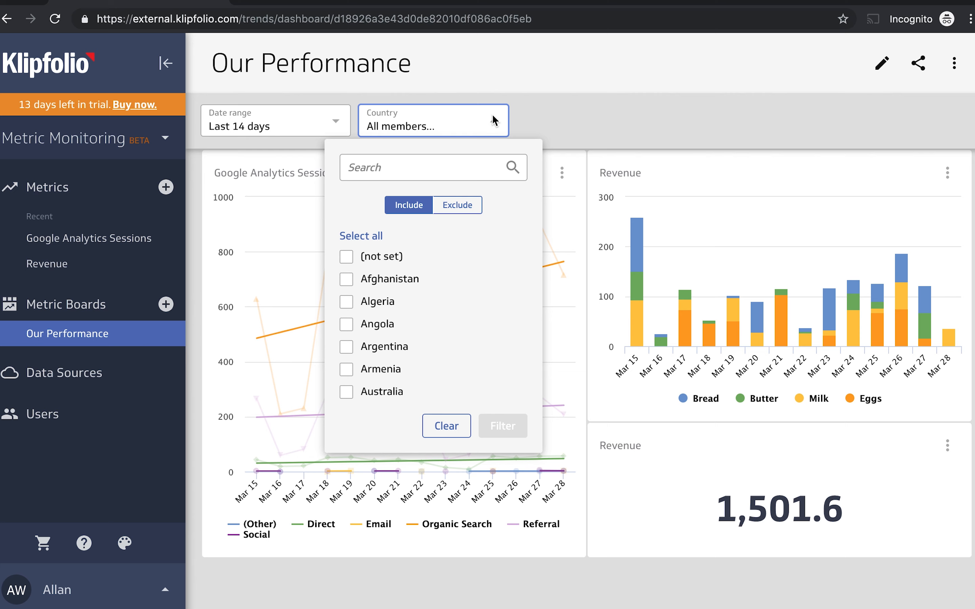
pyautogui.click(454, 174)
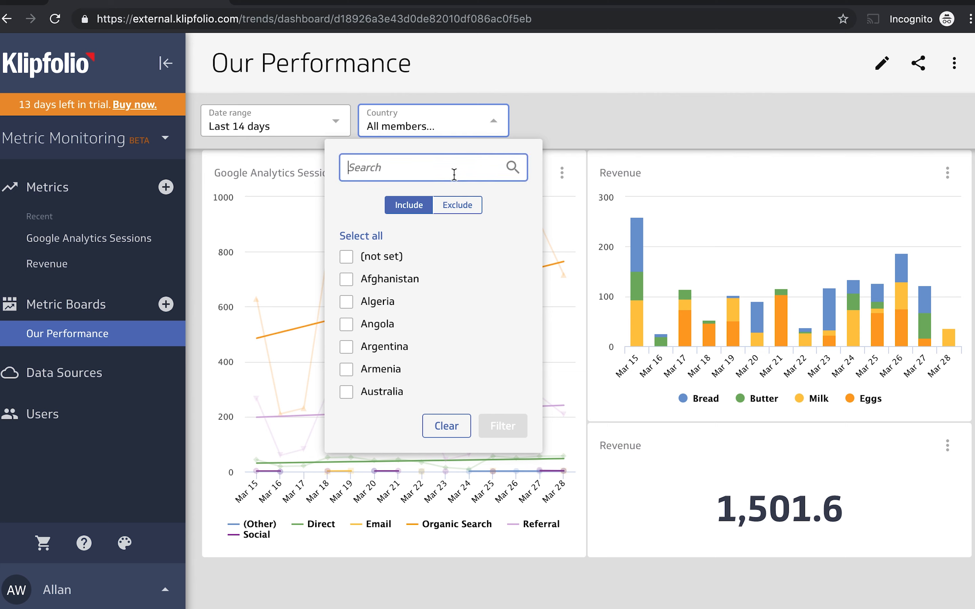
pyautogui.write('can')
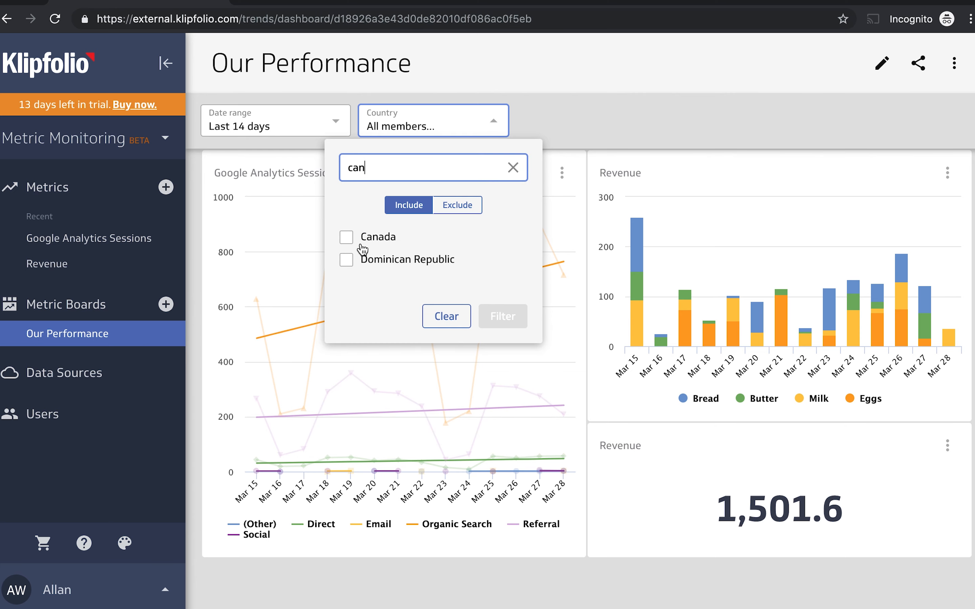
pyautogui.click(347, 238)
pyautogui.click(513, 317)
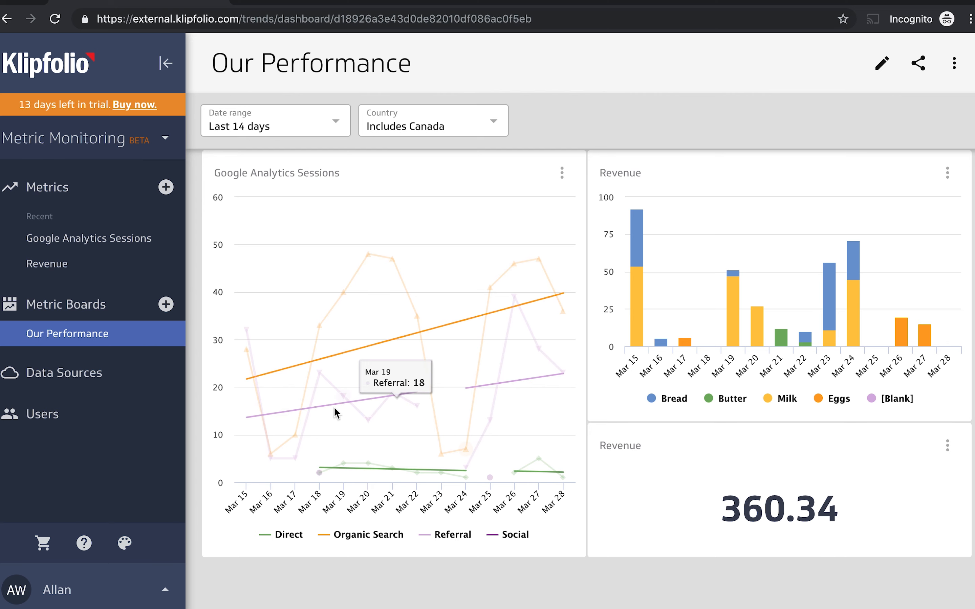
pyautogui.moveTo(371, 381)
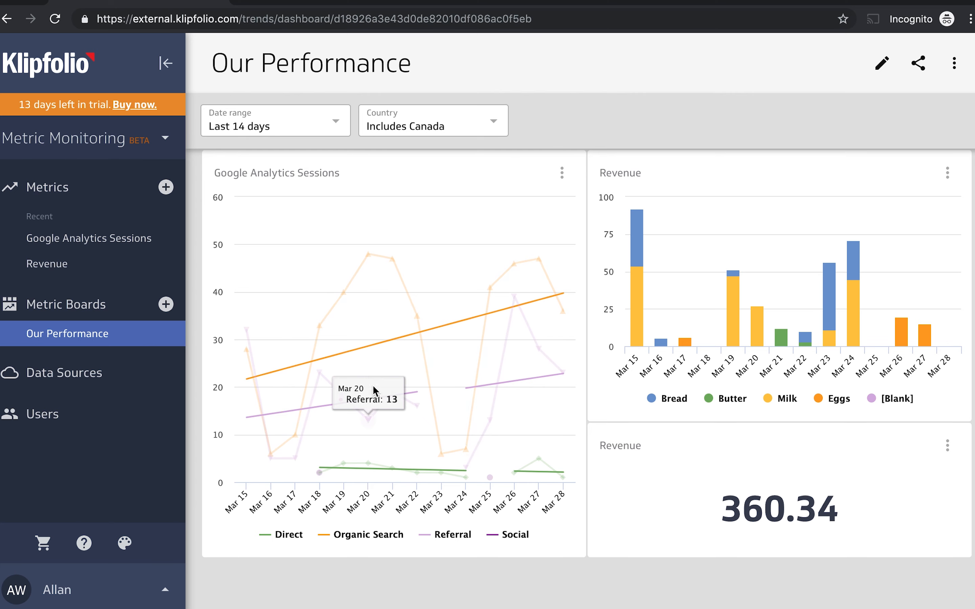